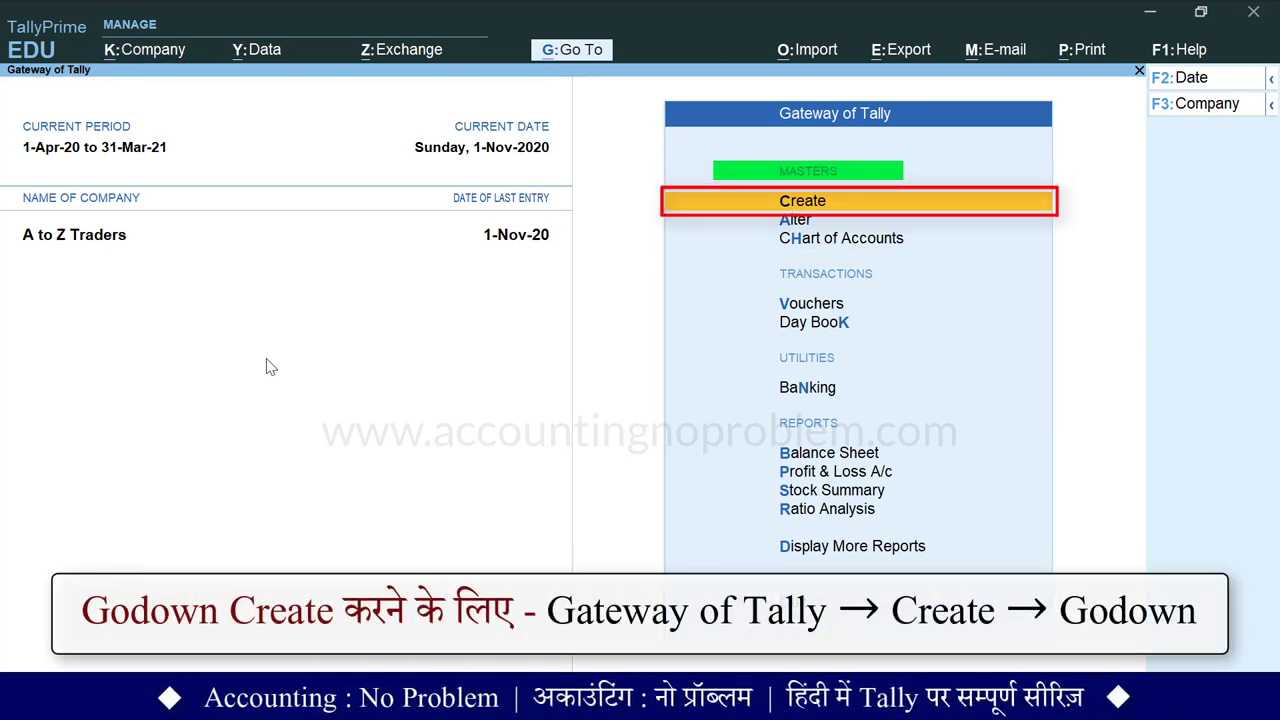
- Alter the existing default godown Main Location, renaming it to Warehouse 1, and save it
key(Return)
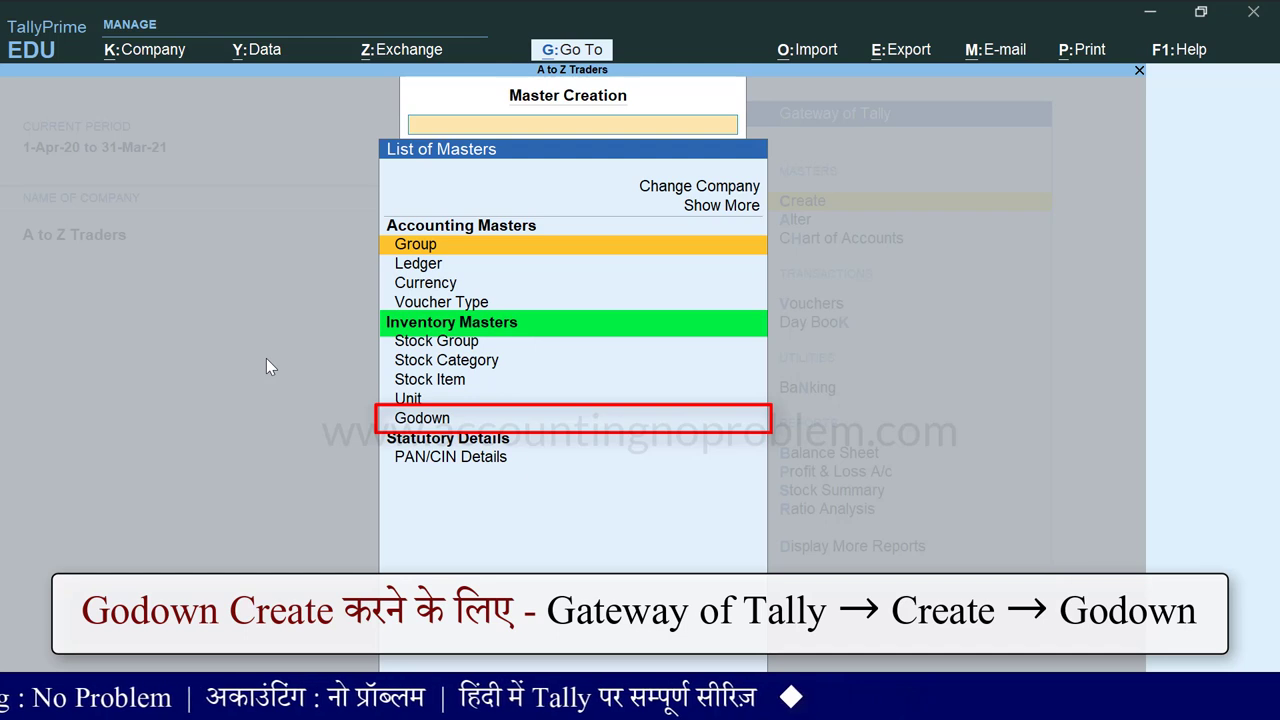
key(Down)
key(Down)
key(Down)
key(Down)
key(Down)
key(Down)
key(Down)
key(Down)
key(Return)
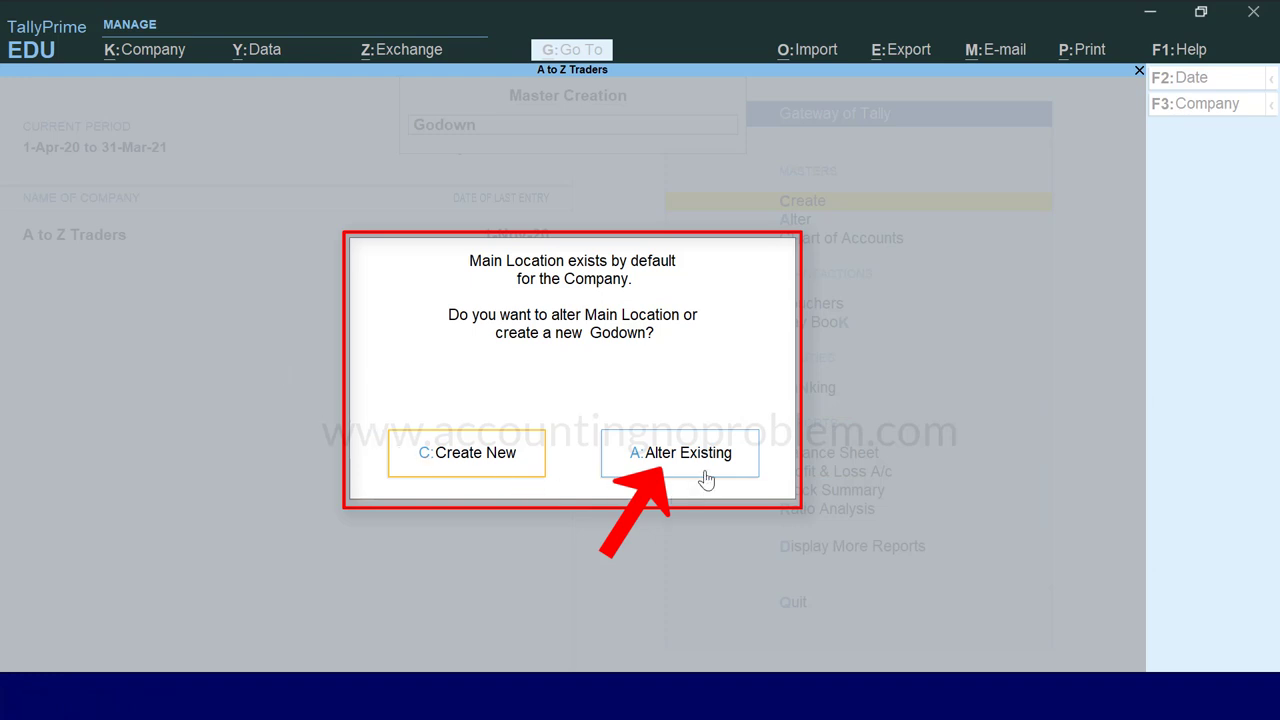
key(a)
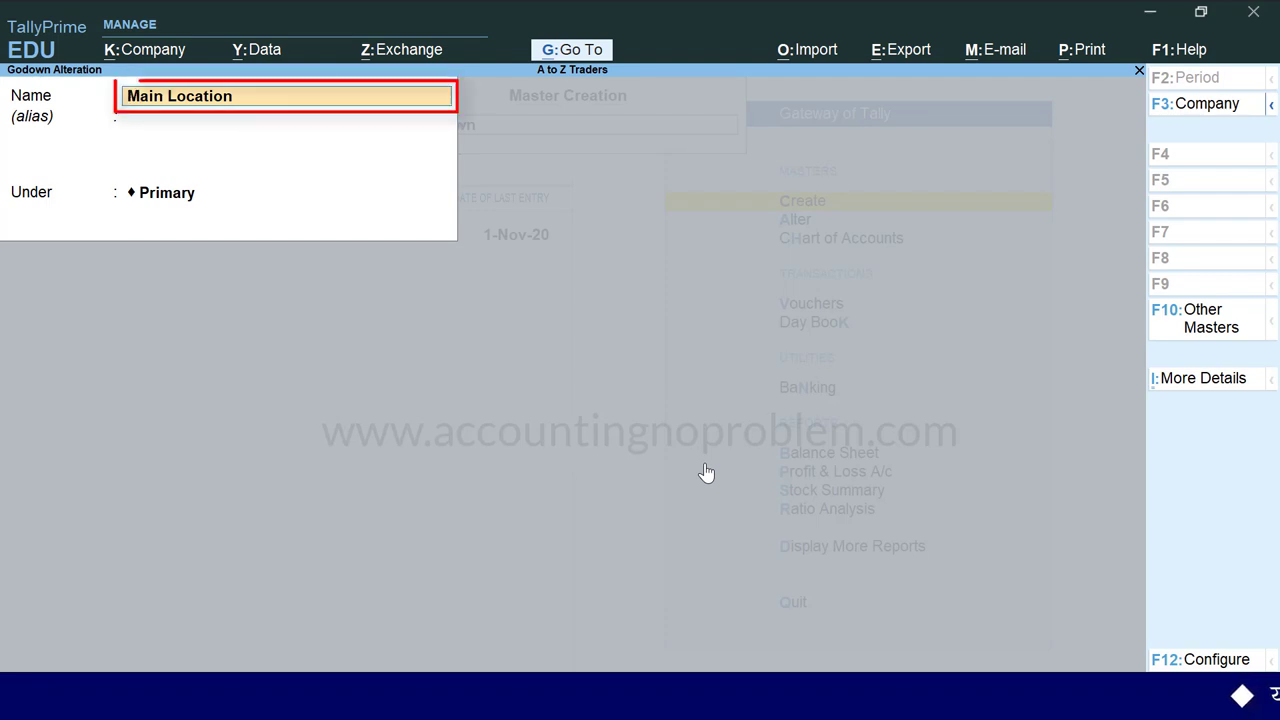
key(BackSpace)
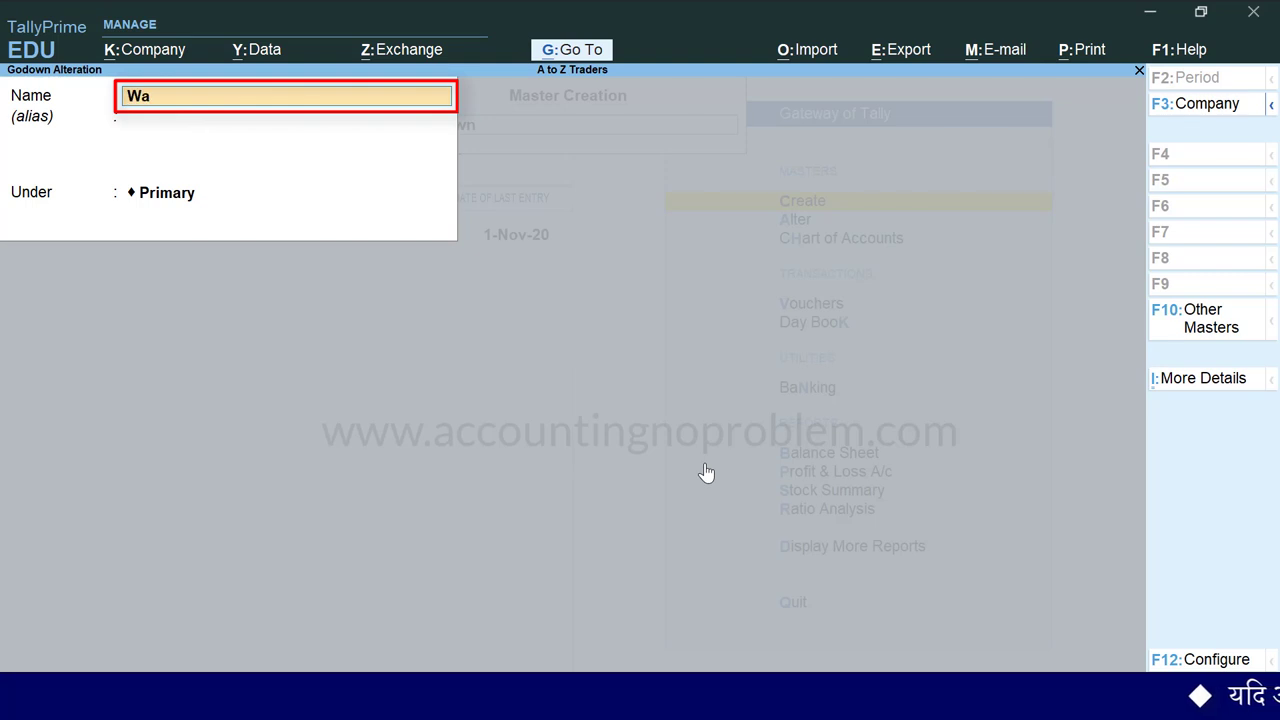
text(Warehouse 1)
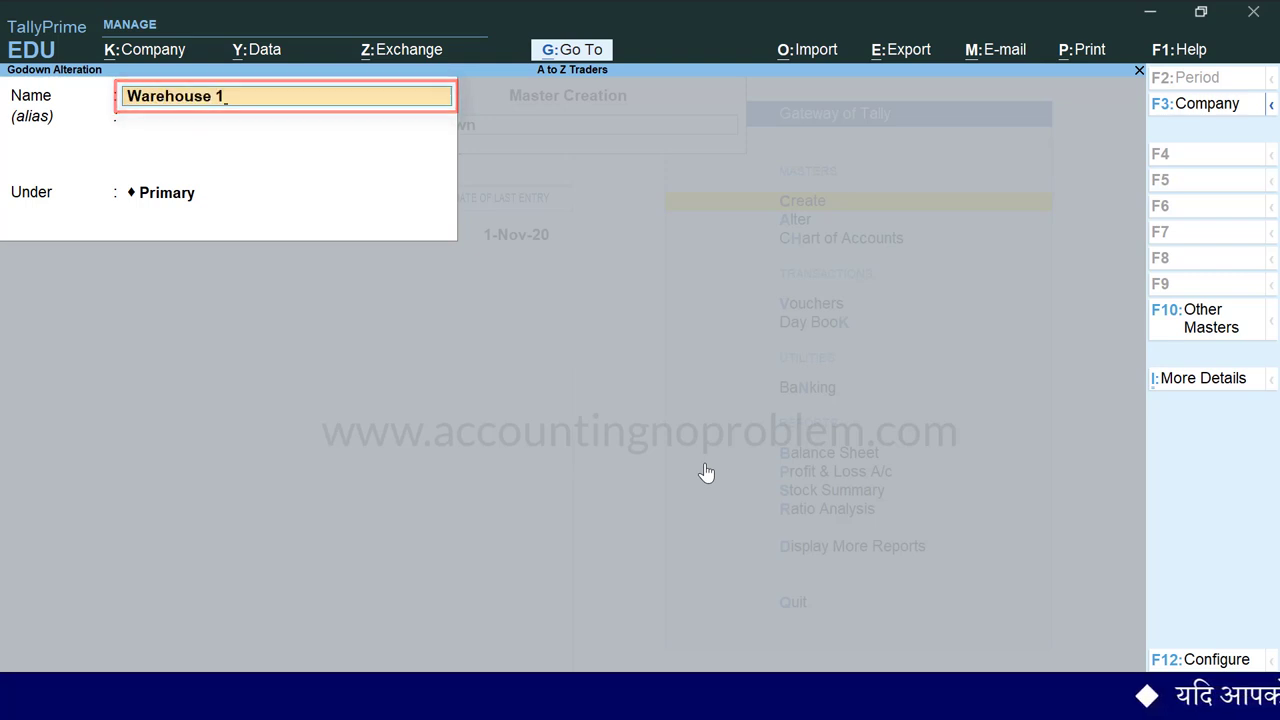
key(ctrl+a)
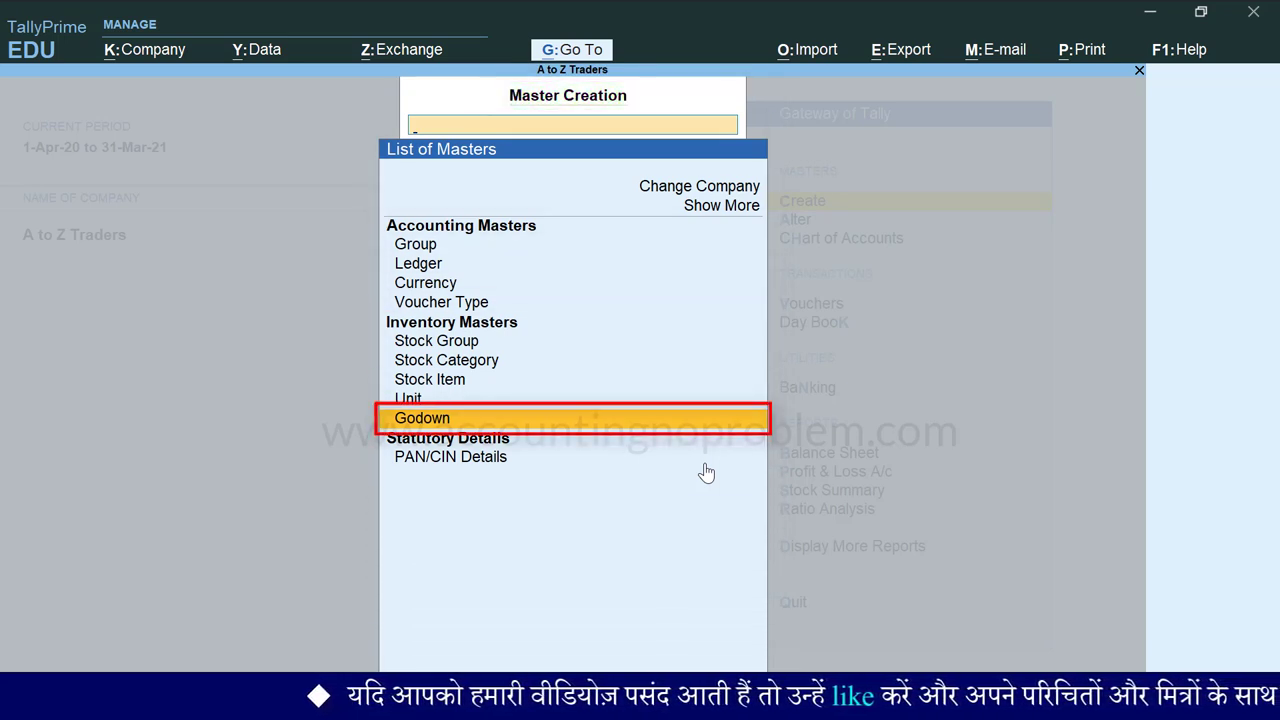
- Create a new godown named Warehouse 2 under Primary, without an alias, and save it
key(Return)
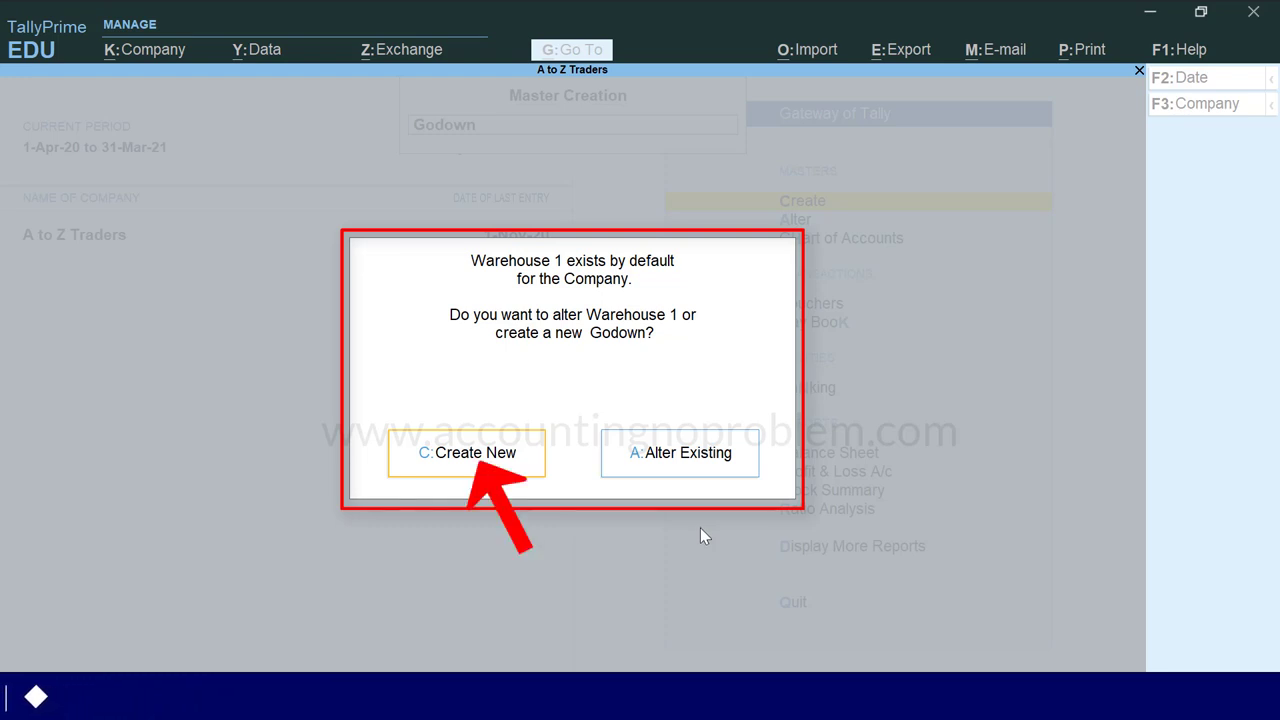
key(c)
click(449, 470)
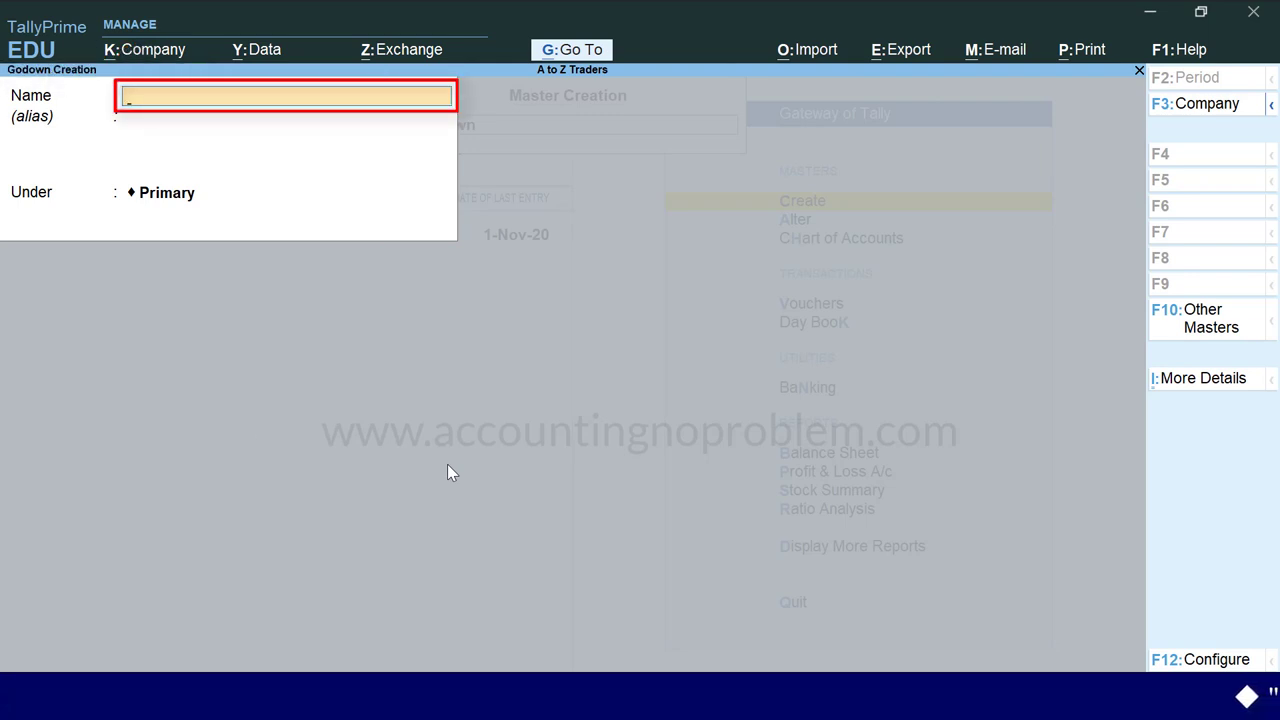
text(Warehouse 2)
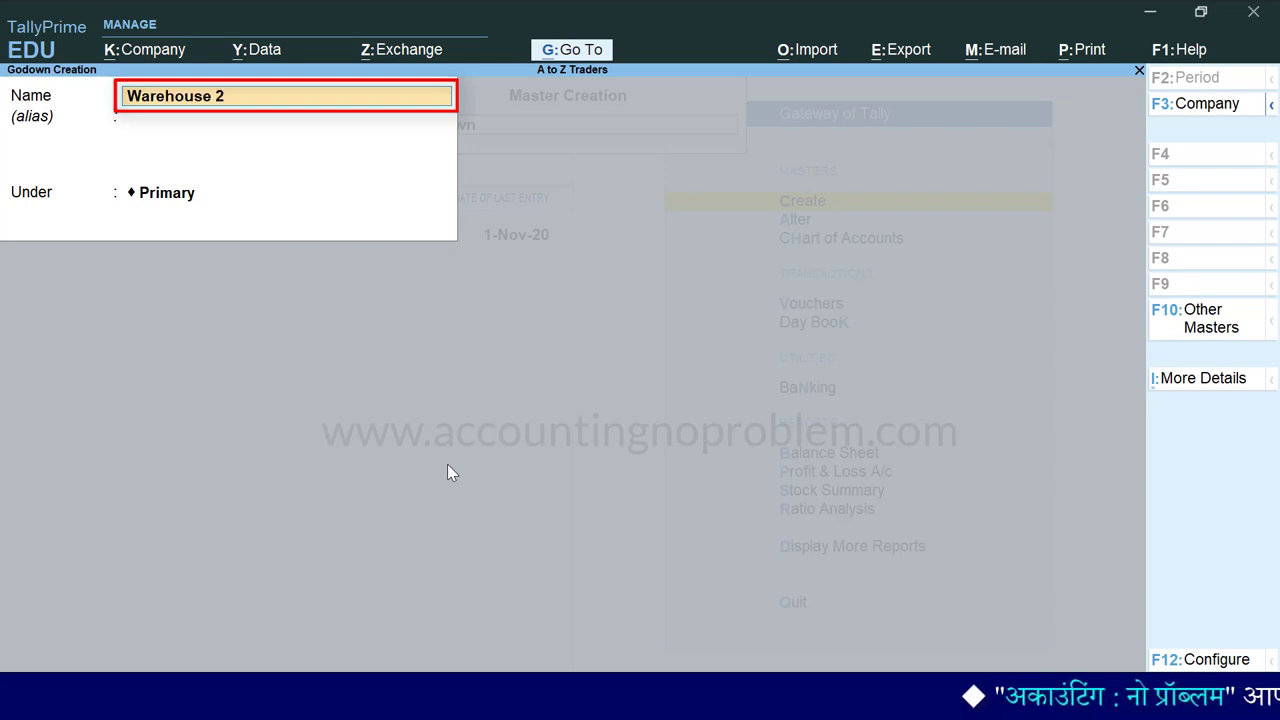
key(Return)
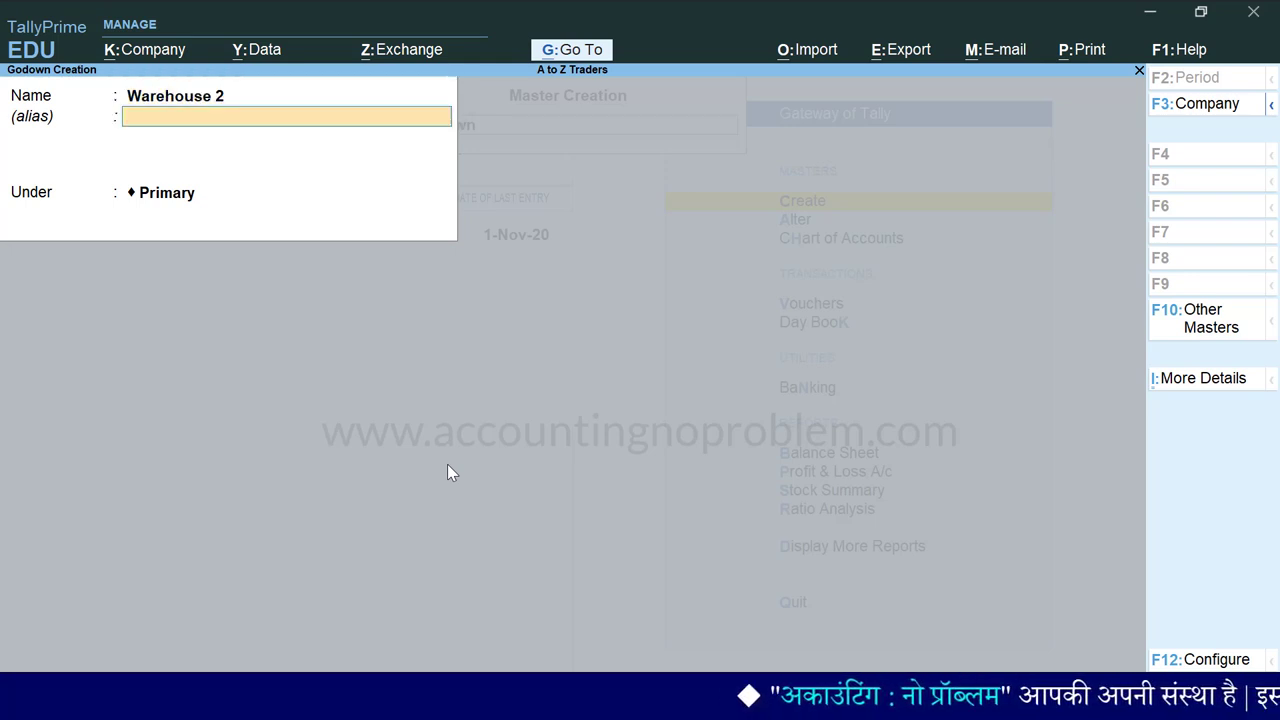
key(Return)
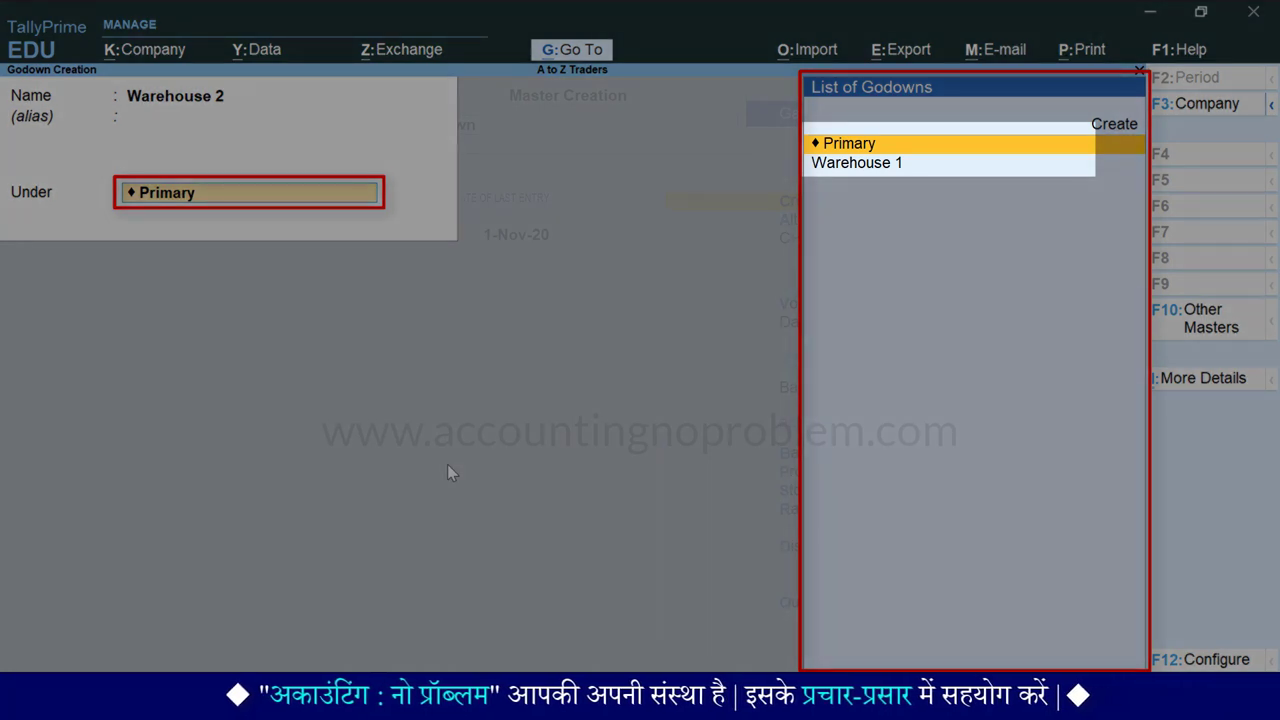
key(Down)
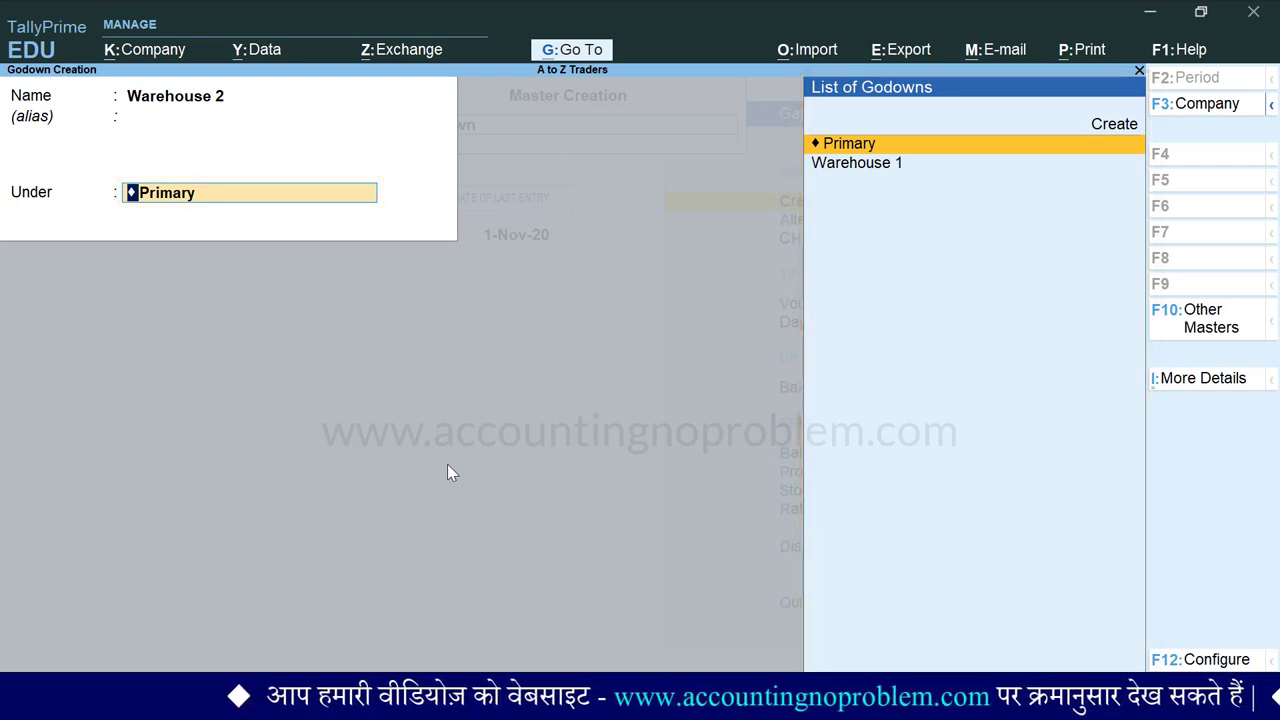
key(Return)
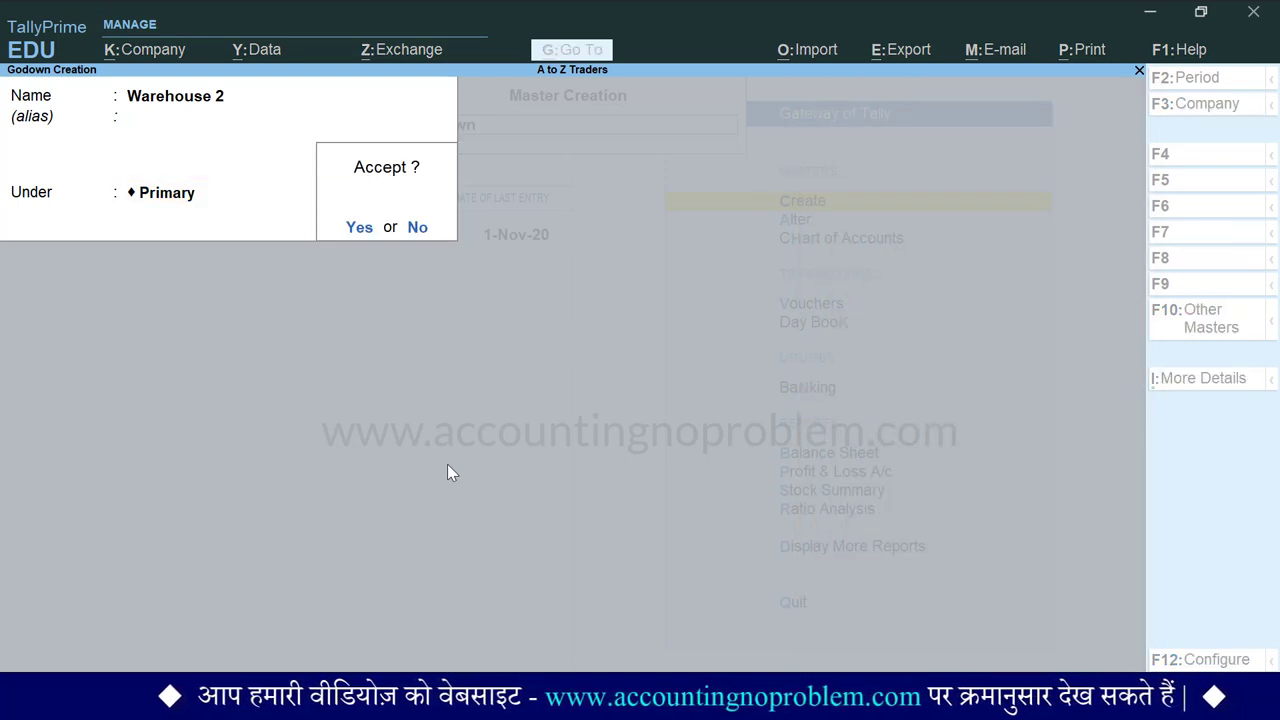
key(Return)
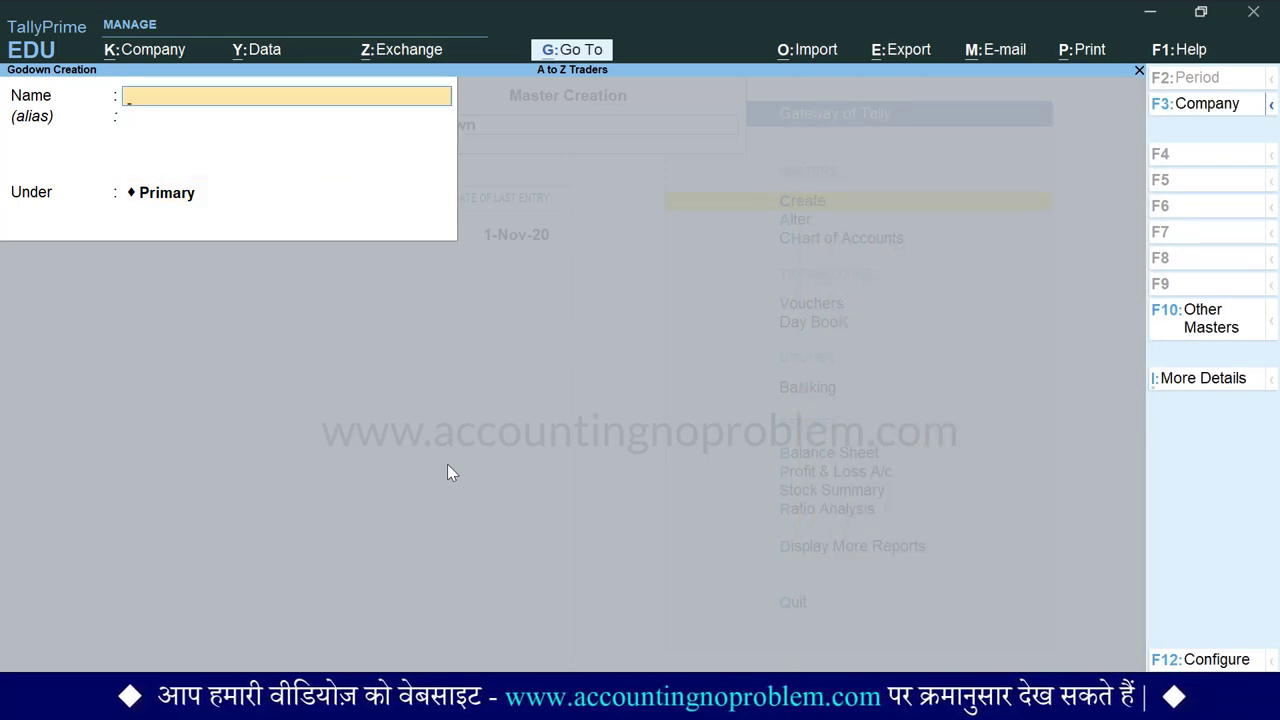
- Create another godown named Warehouse 3 under Primary, save it, and return to the Gateway of Tally
text(Warehouse 3)
key(Return)
key(Return)
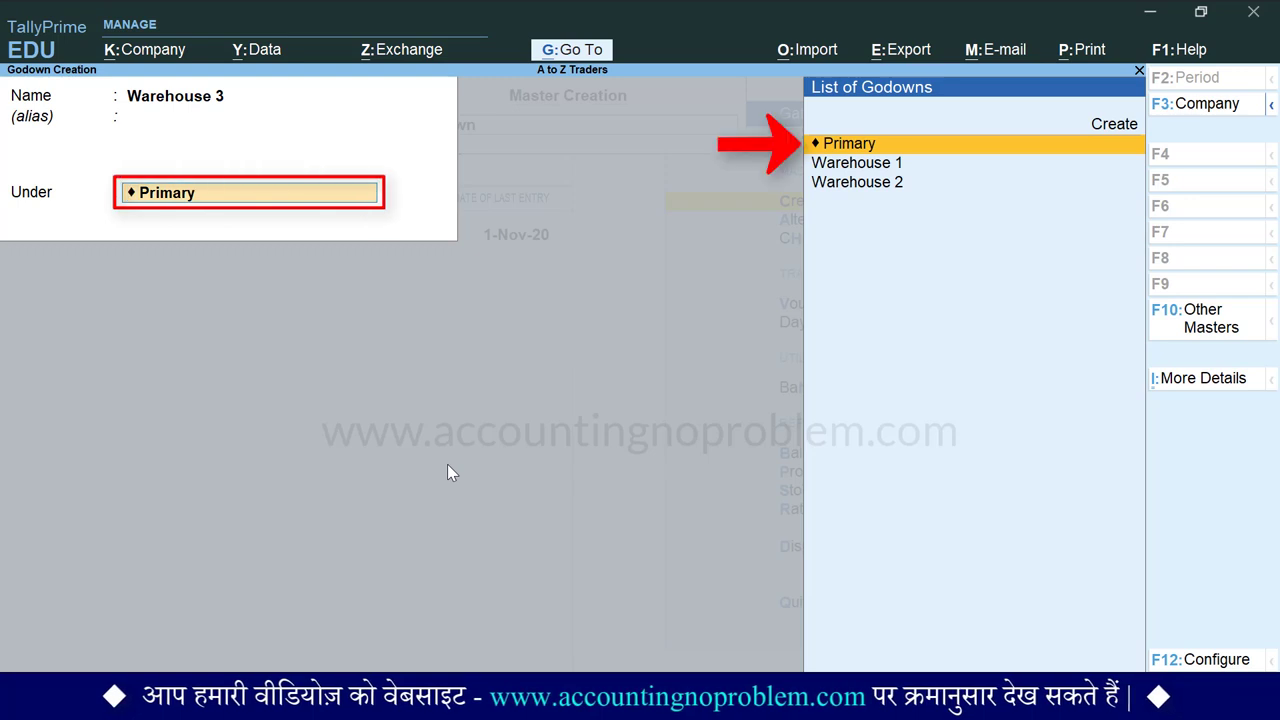
key(Return)
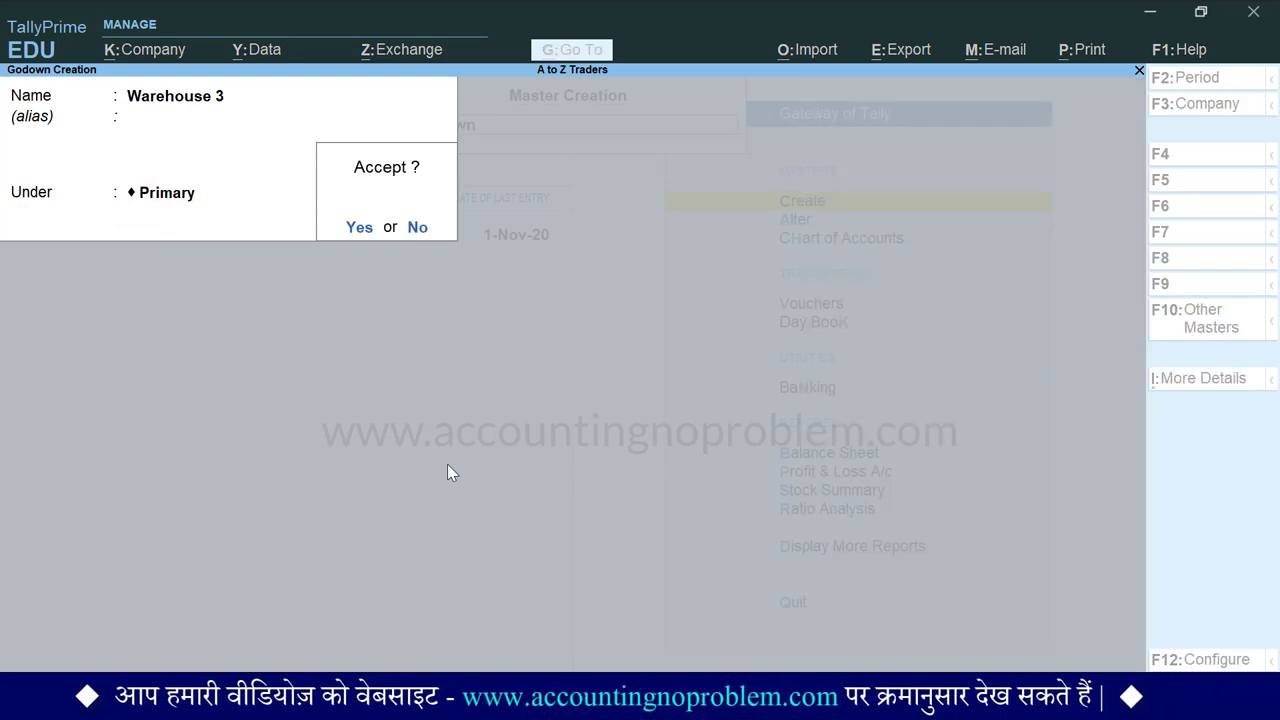
key(y)
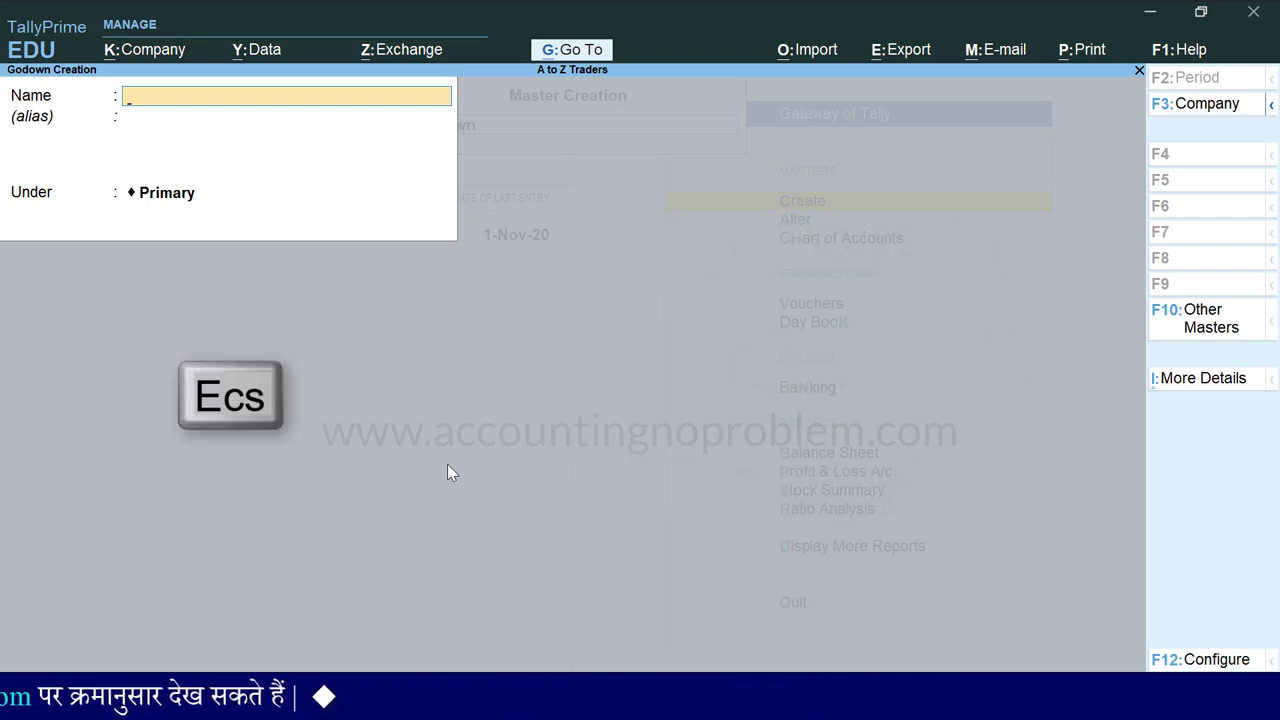
key(Escape)
key(Return)
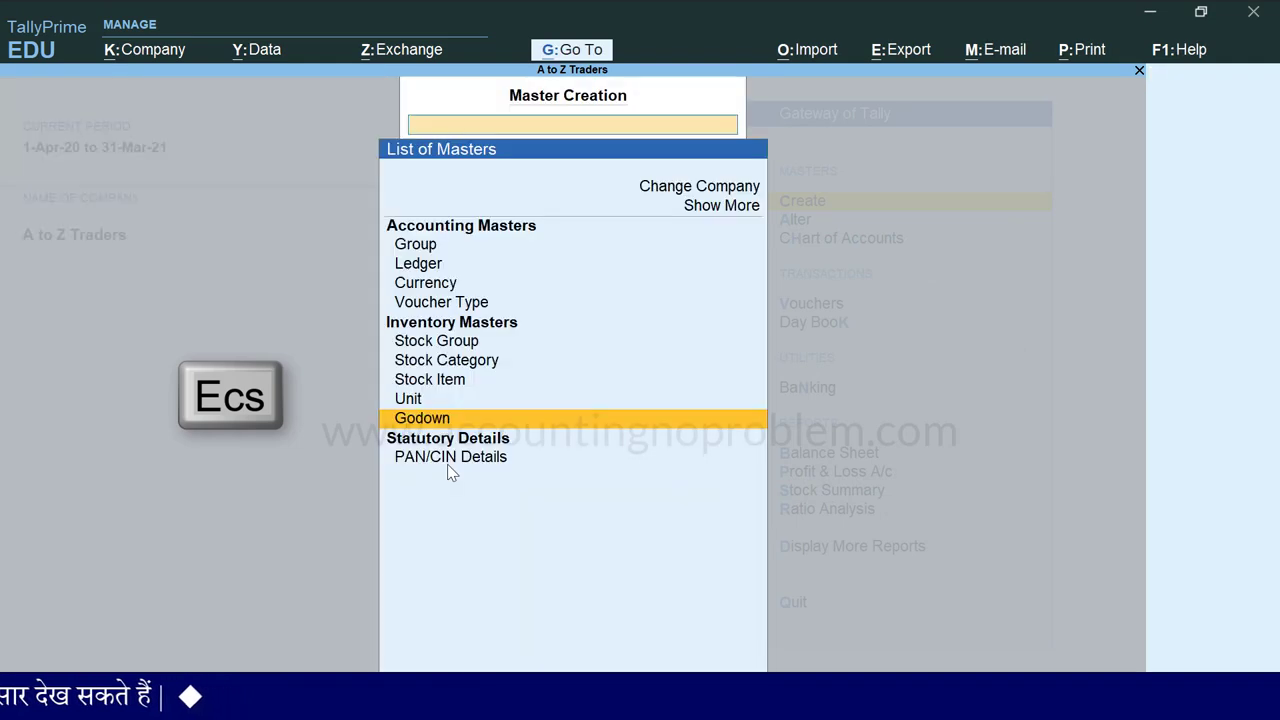
key(Escape)
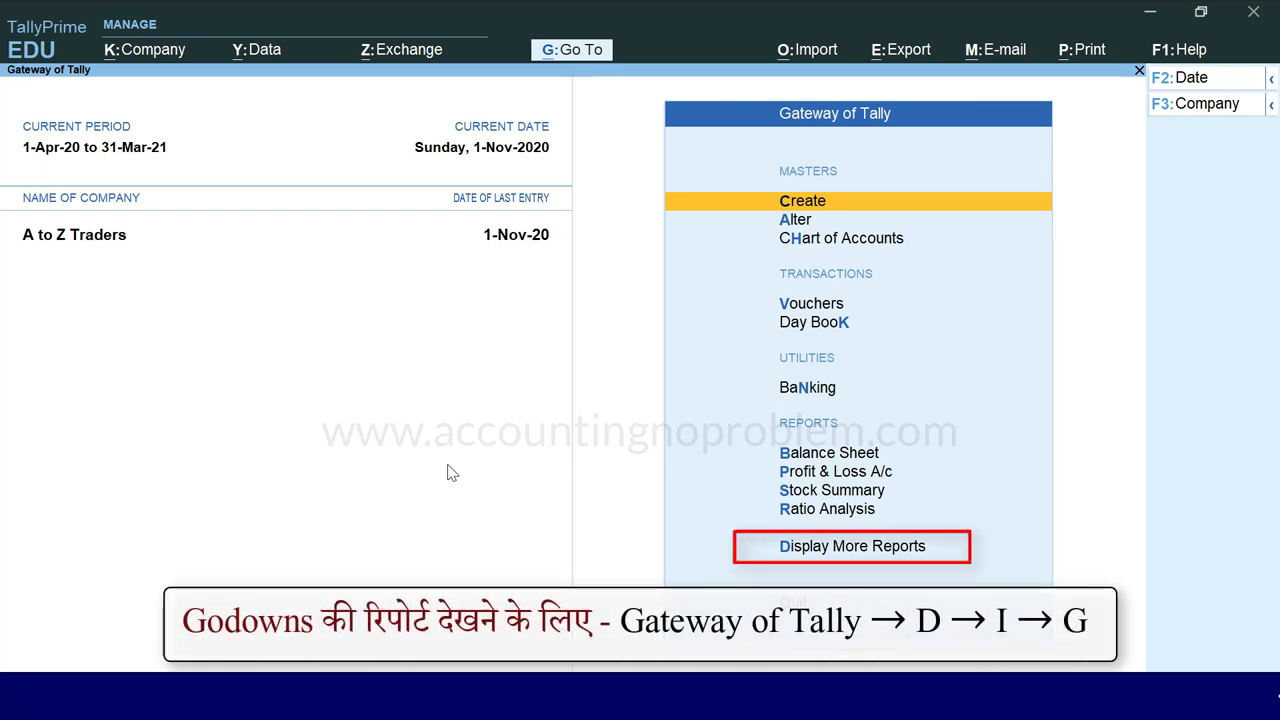
- Display the Godown Summary inventory report for Primary and expand it to the detailed view
key(d)
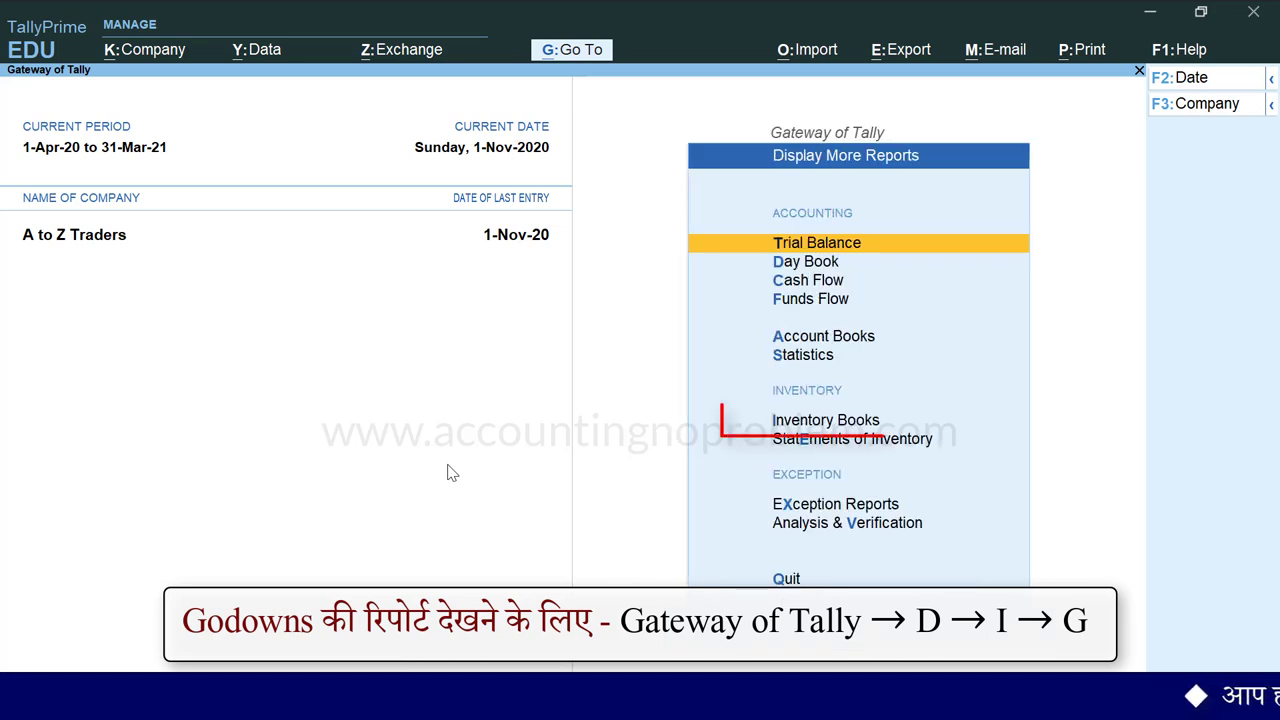
key(i)
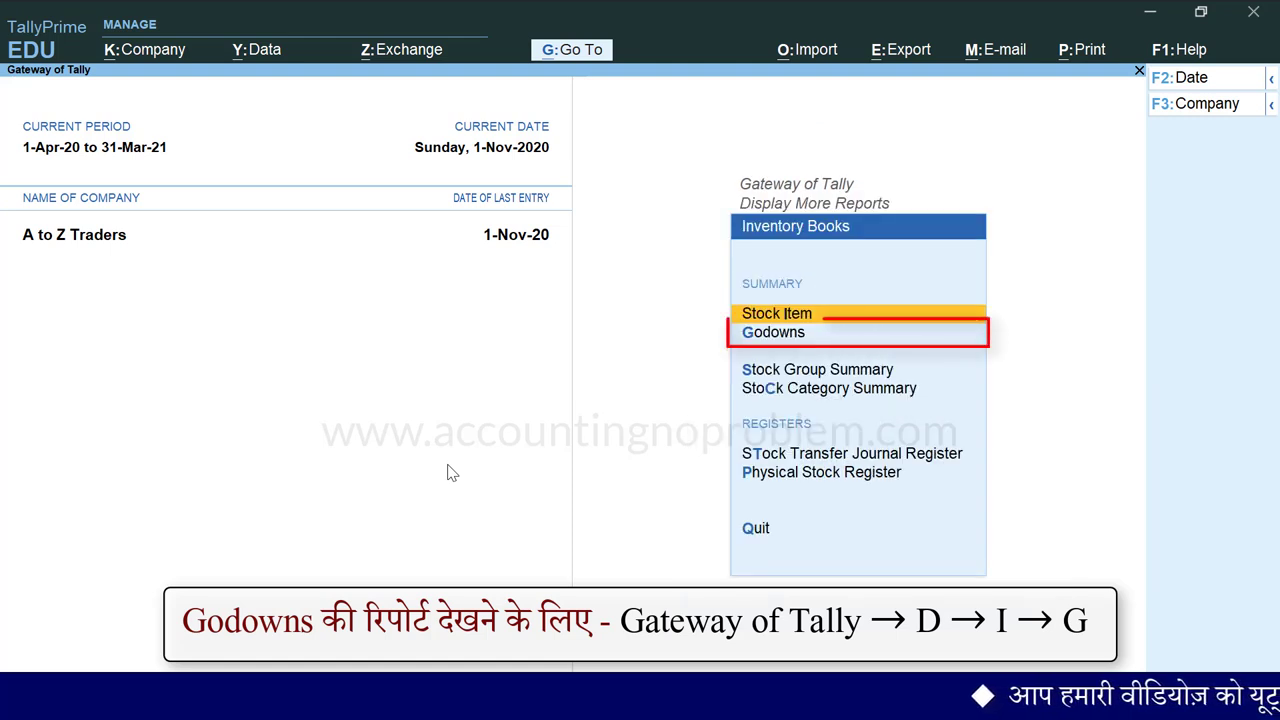
key(g)
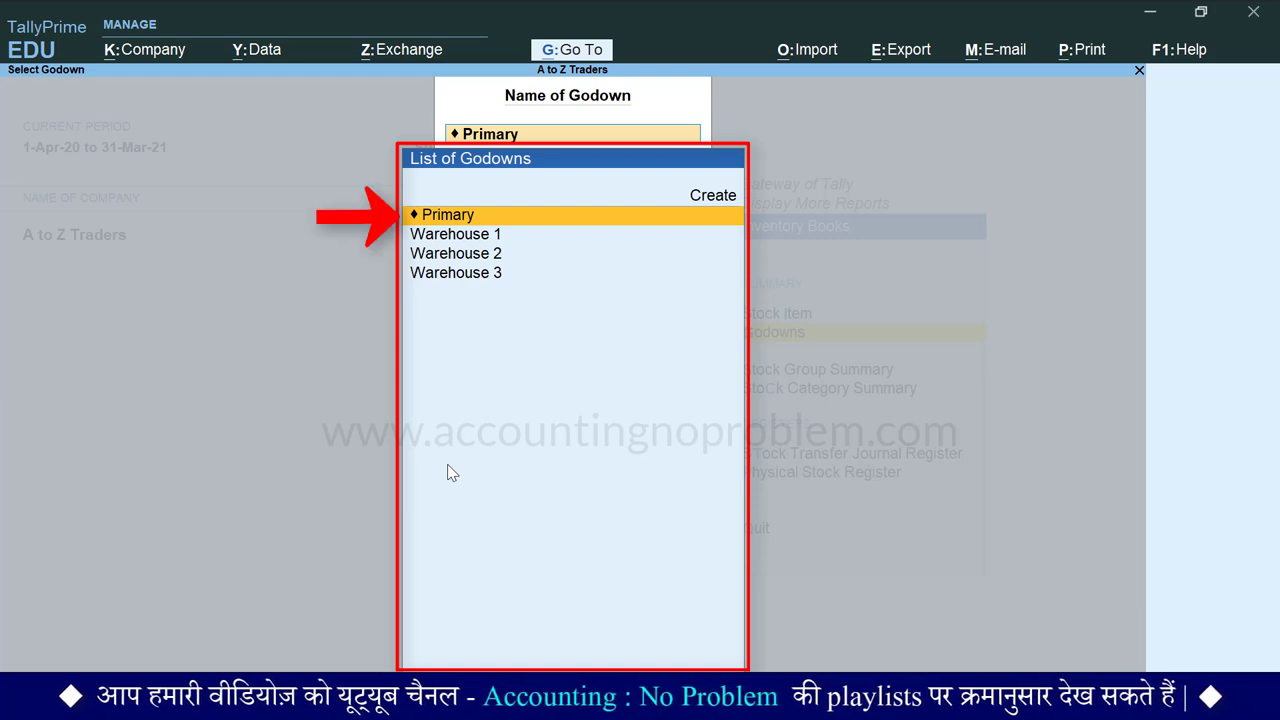
key(Return)
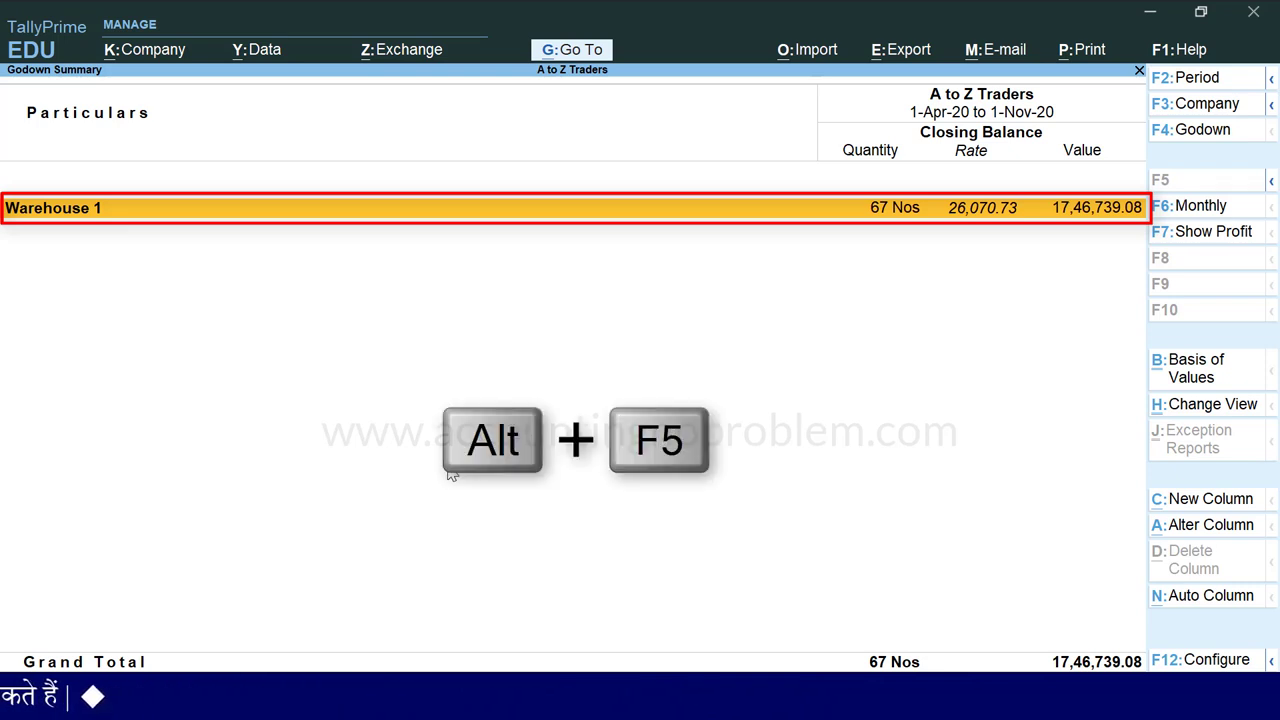
key(alt+F5)
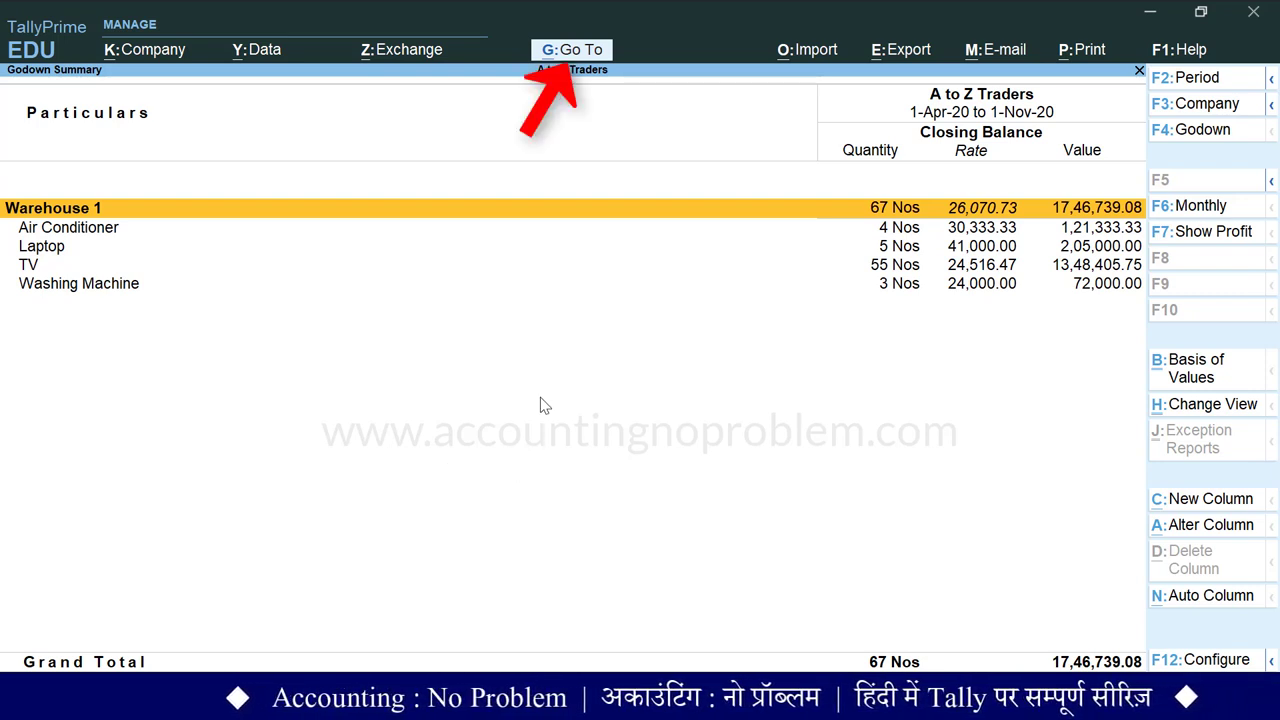
- Leave the report for voucher creation and start a new Purchase voucher
click(573, 51)
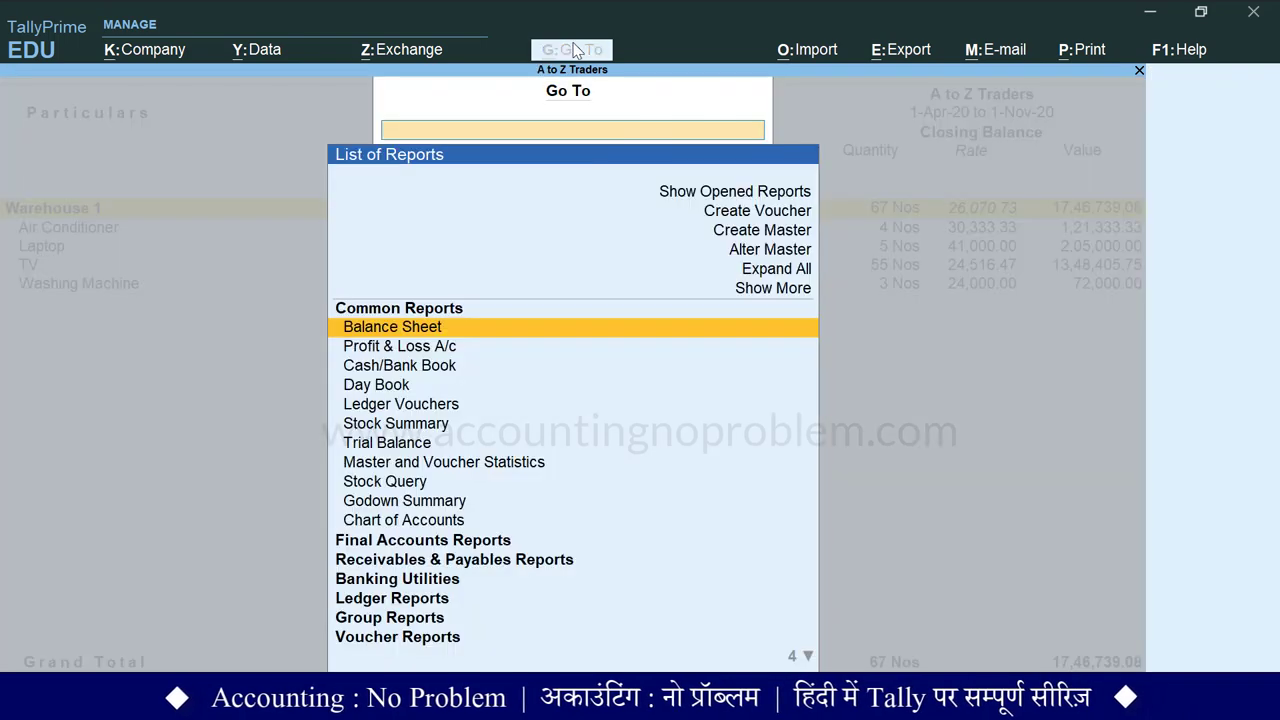
key(Up)
key(Up)
key(Up)
key(Up)
key(Up)
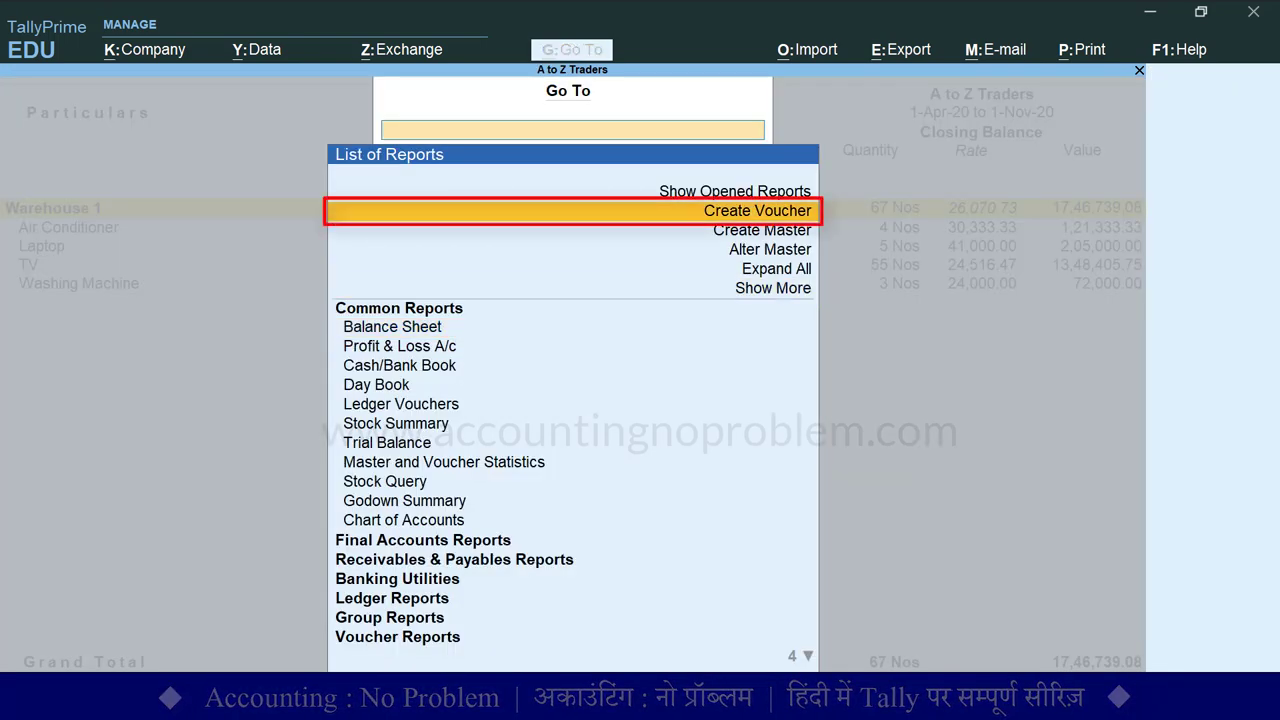
key(Return)
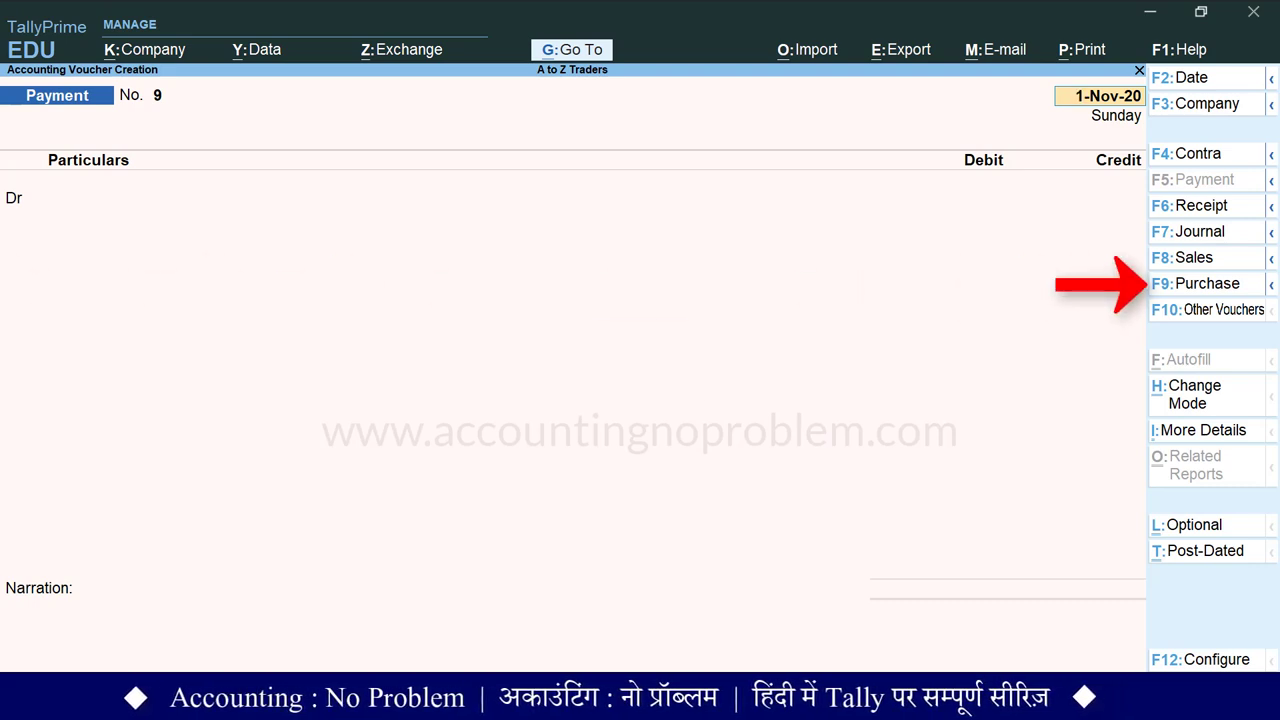
key(F9)
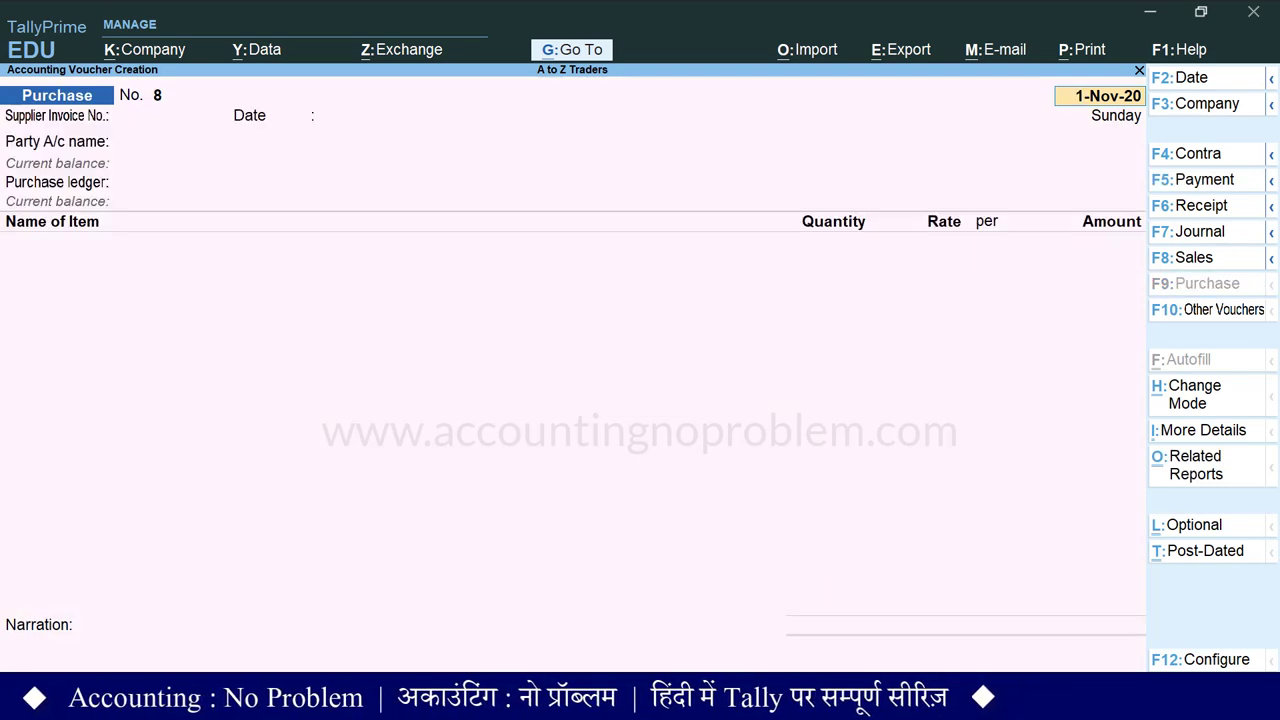
- Fill the purchase header with supplier invoice number 265 dated 1-Nov-20, party Ashok Traders and the Purchase Account ledger
key(Return)
text(26)
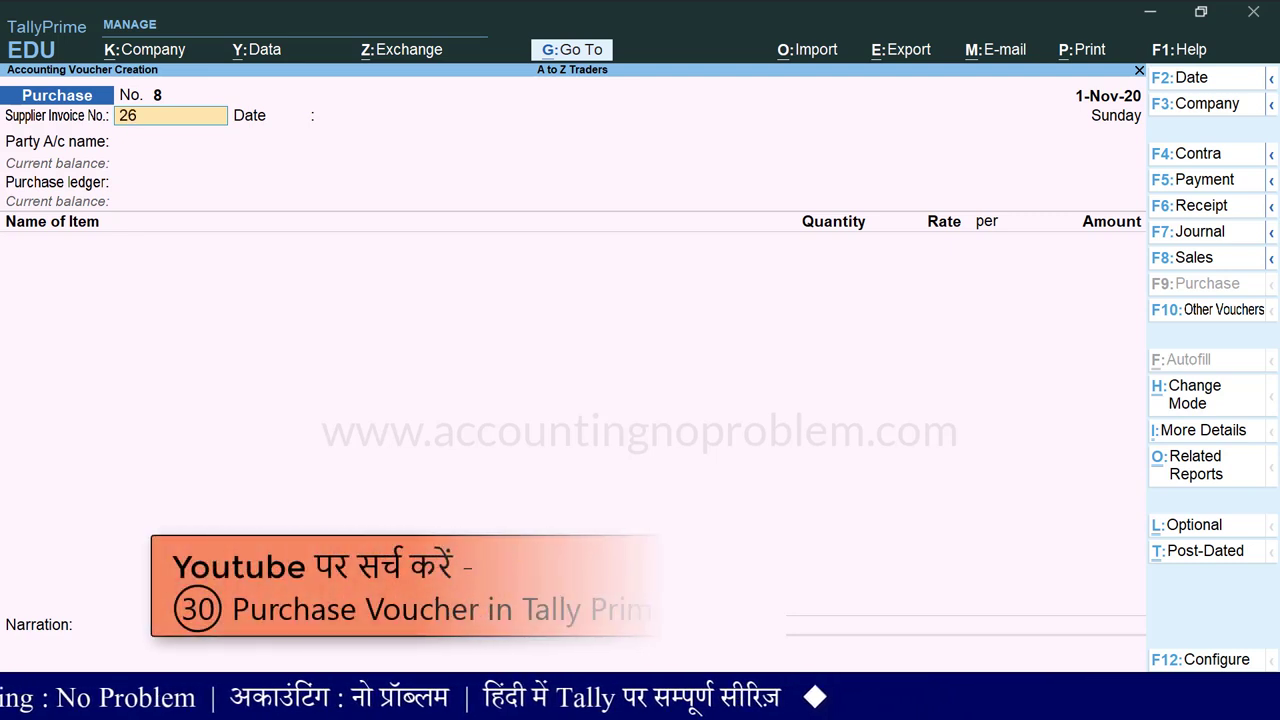
text(5)
key(Return)
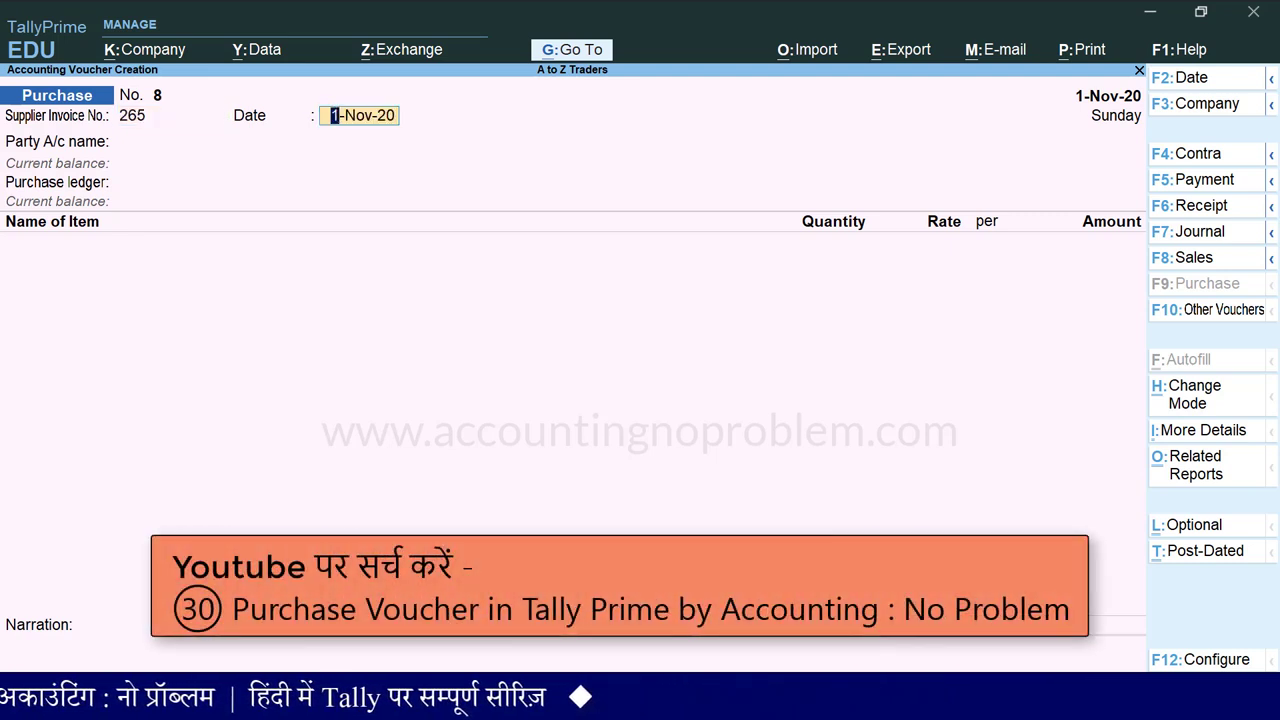
key(Return)
key(Return)
key(ctrl+a)
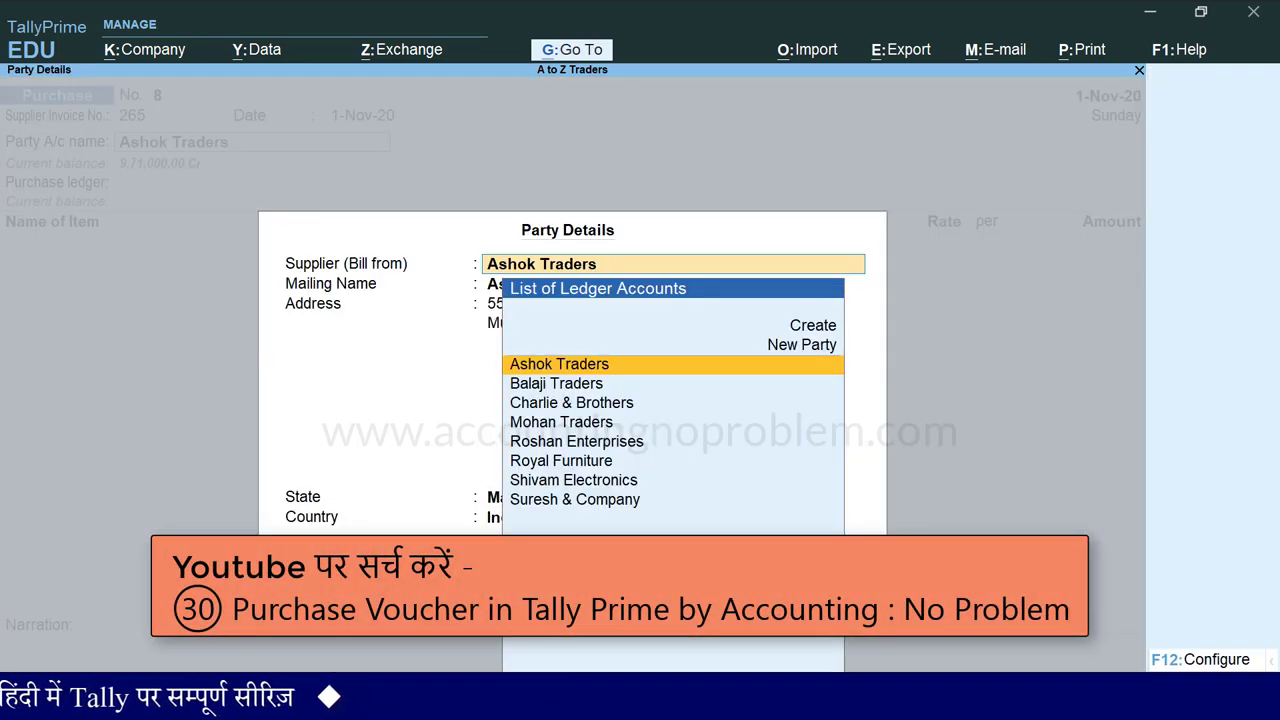
key(ctrl+a)
key(Return)
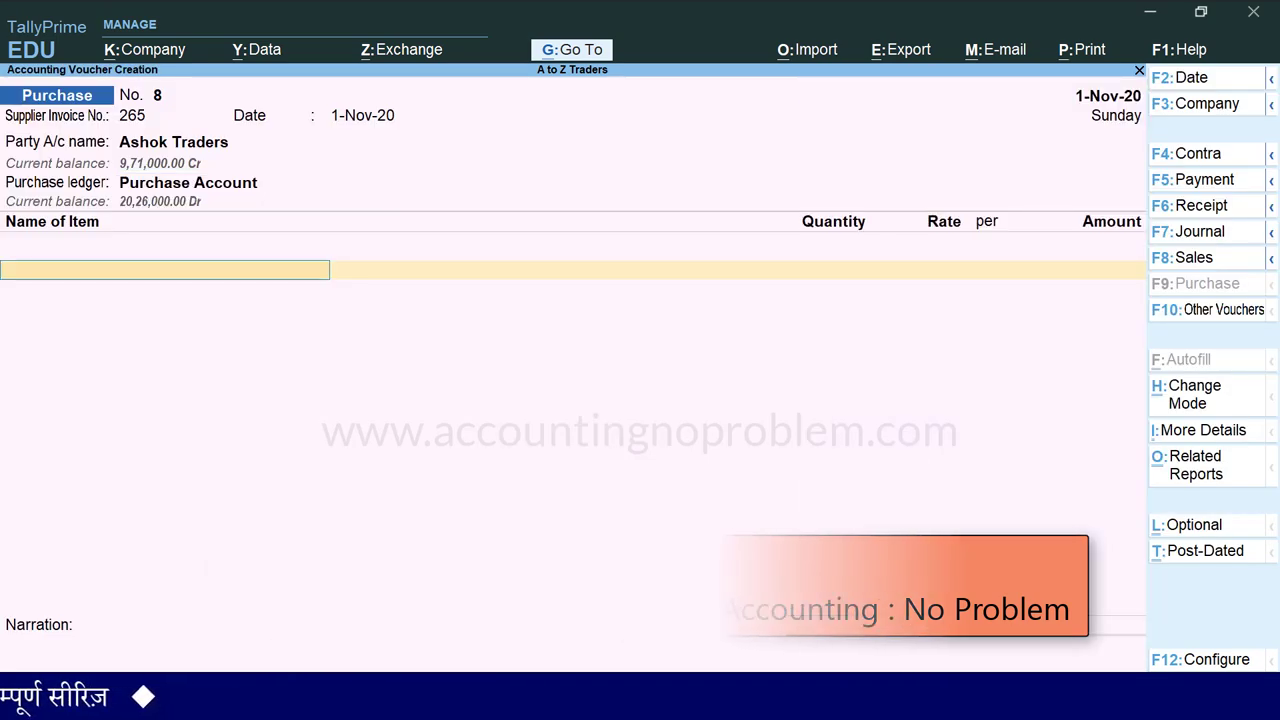
- Add the stock item Sony TV 20" to the purchase voucher
key(Down)
key(Down)
key(Down)
key(Down)
key(Down)
key(Down)
key(Down)
key(Down)
key(Down)
key(Down)
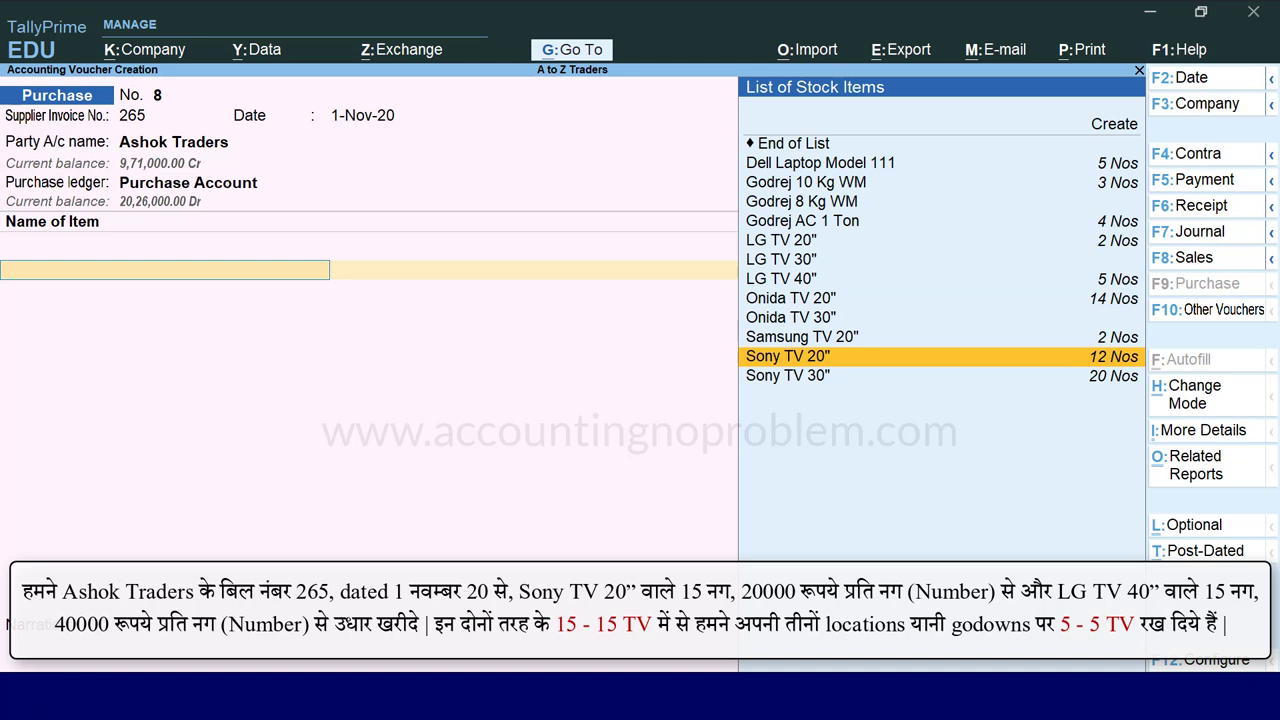
key(Return)
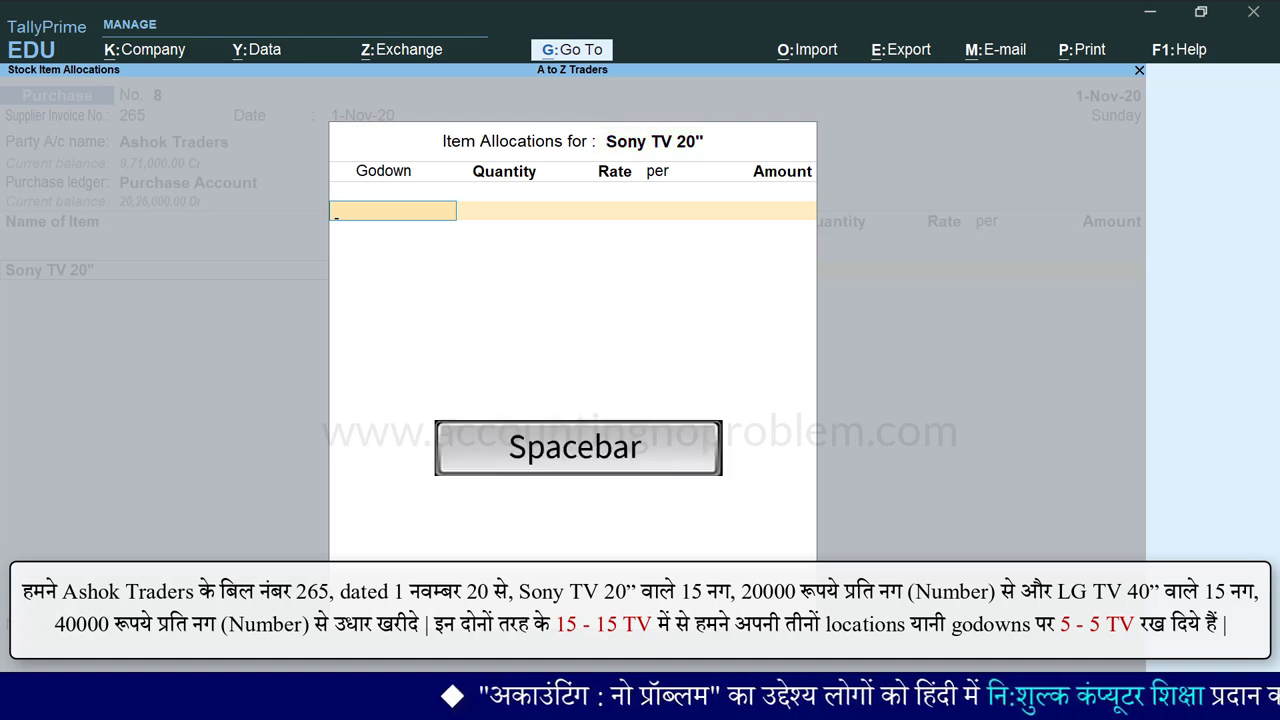
- Allocate 5 Nos of the Sony TV 20" to Warehouse 1 at a rate of 20000
key(space)
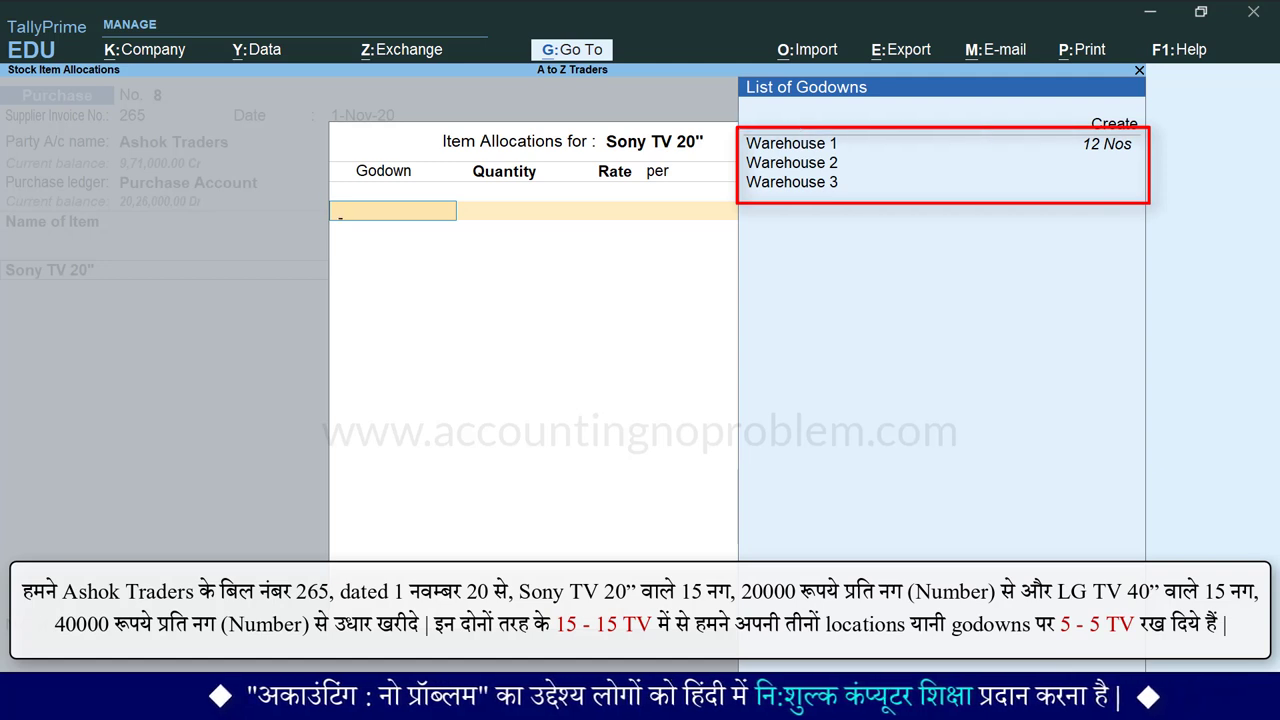
key(Down)
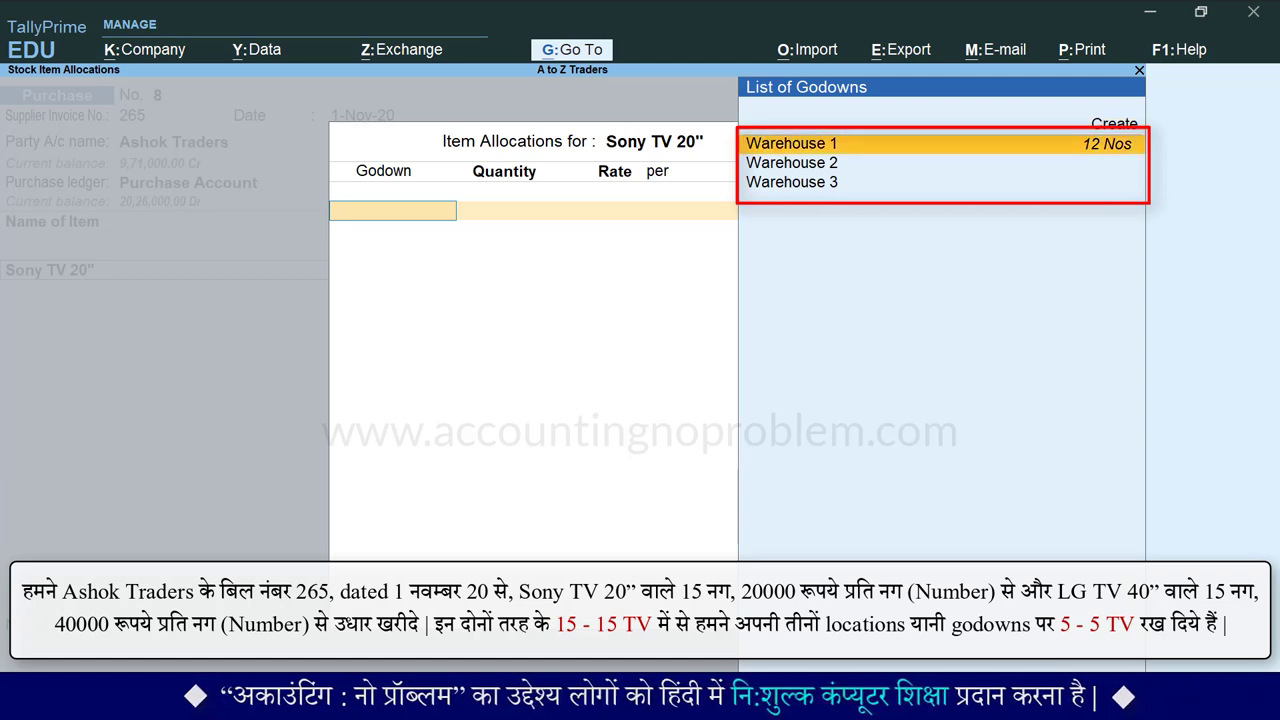
key(Return)
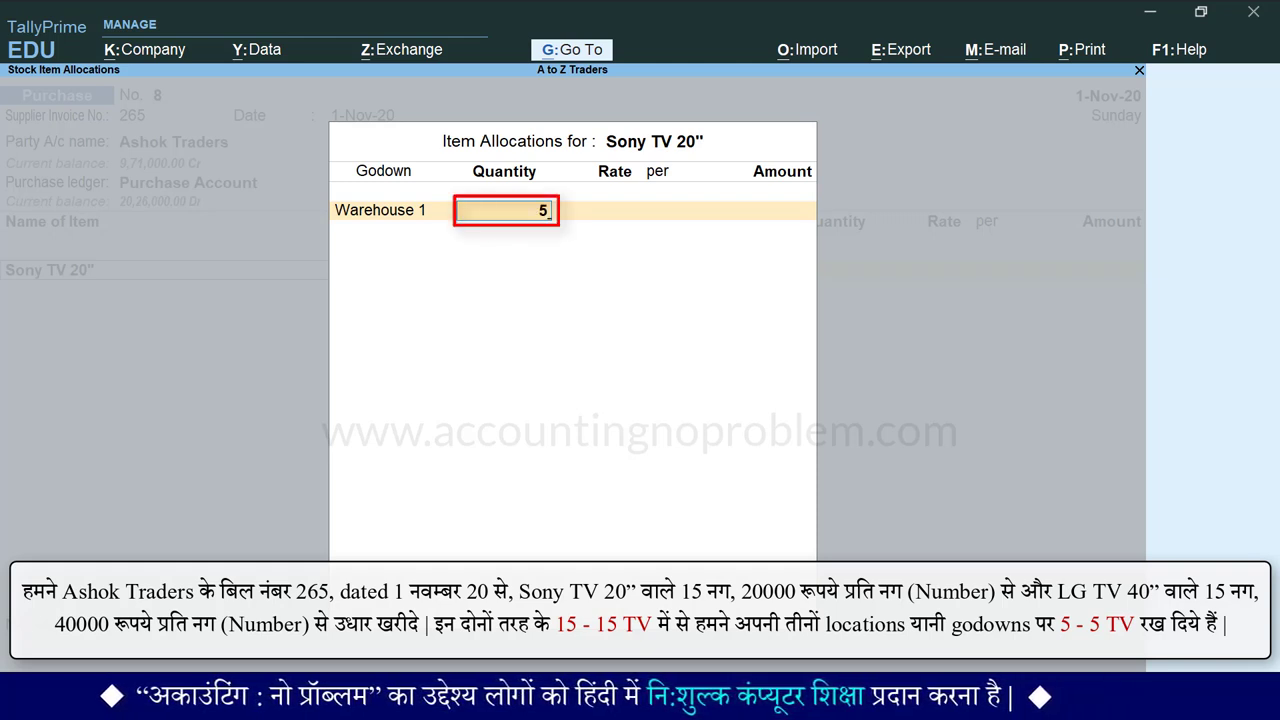
key(Return)
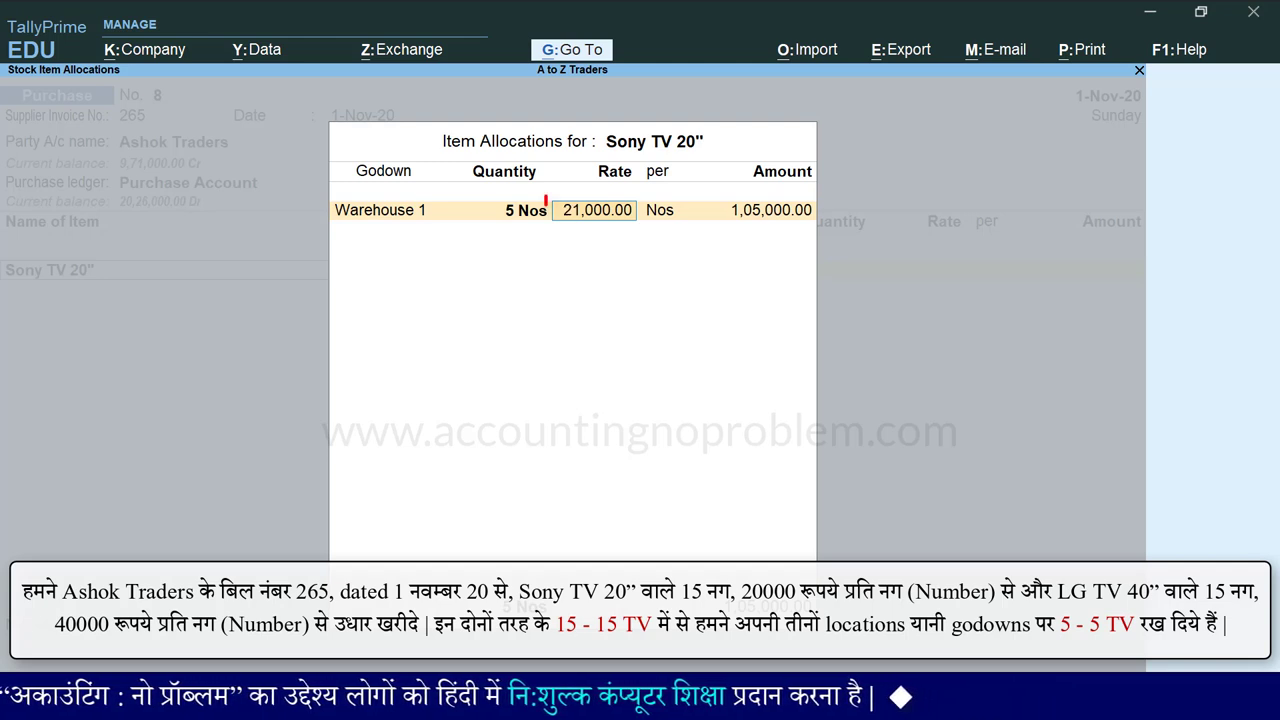
text(20)
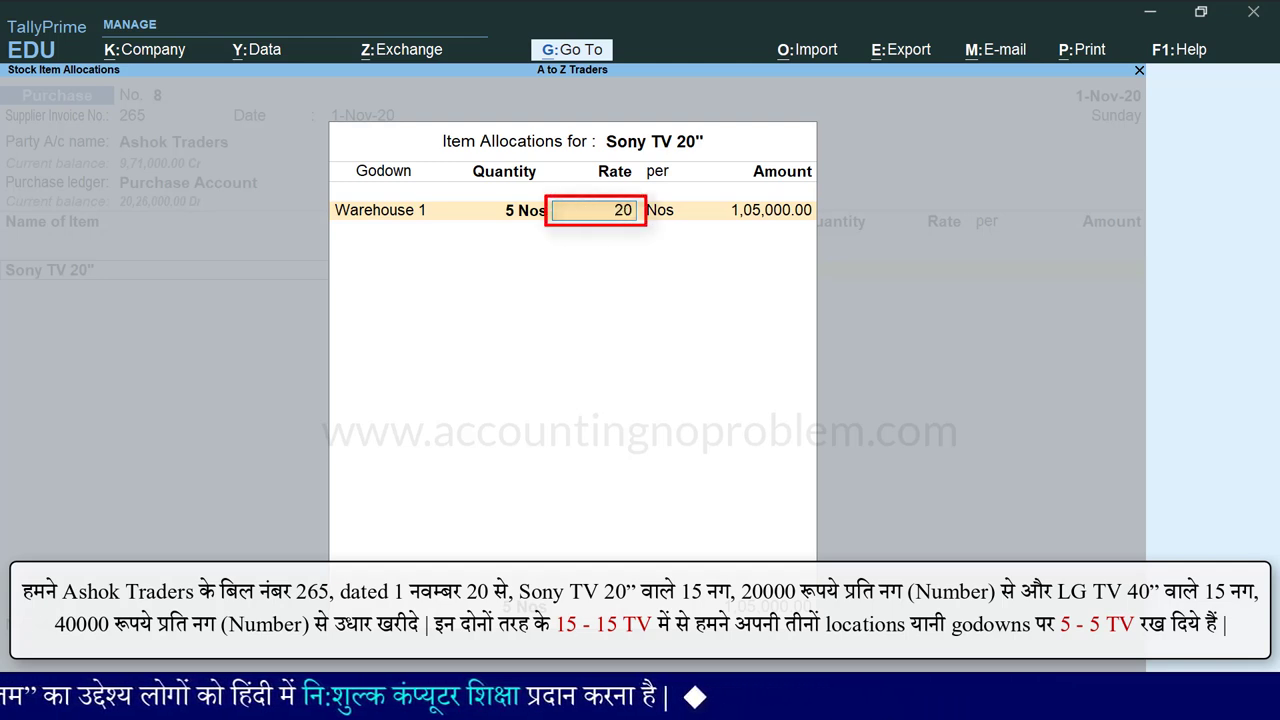